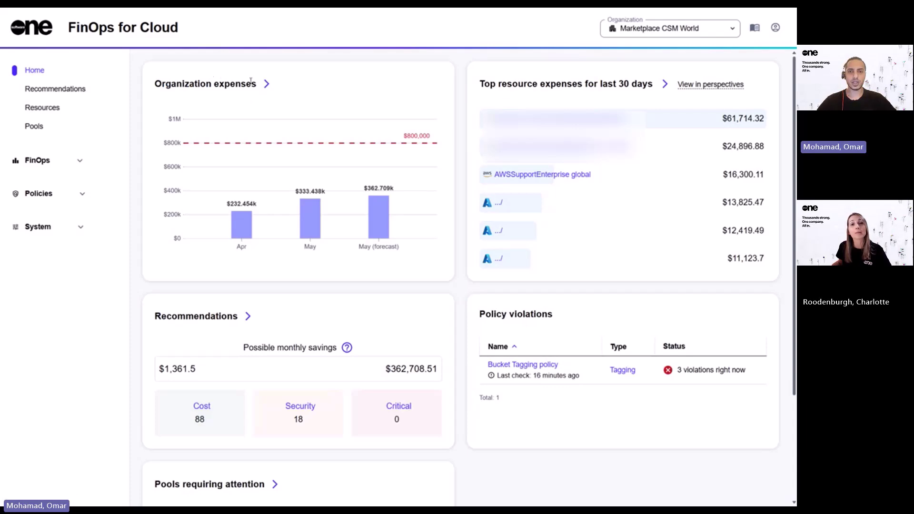
Open Recommendations and force an immediate check, queuing the next check as 'About to start'
mouse_move(662, 123)
scroll(455, 242, "down", 2)
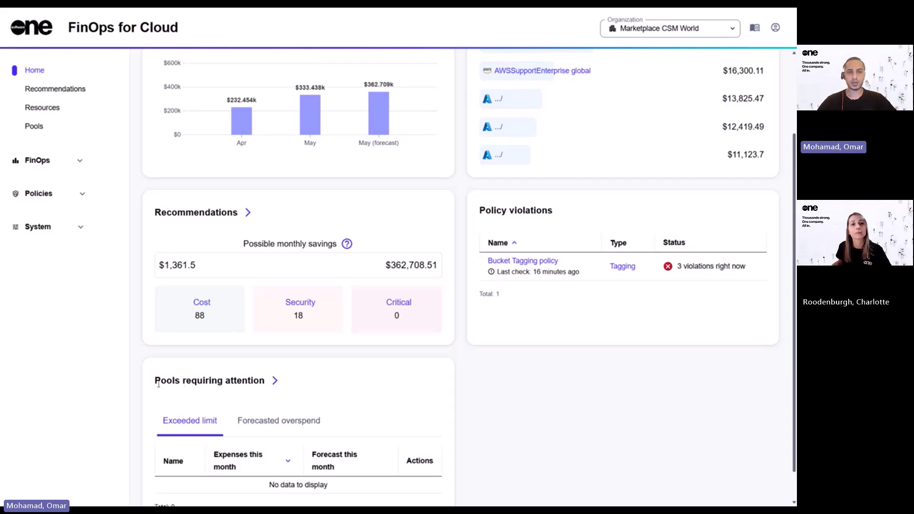
scroll(359, 379, "up", 3)
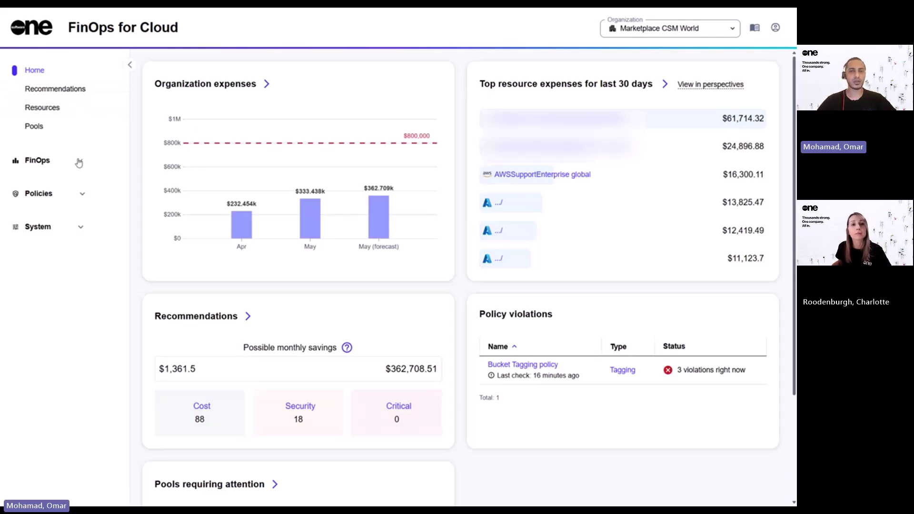
left_click(58, 94)
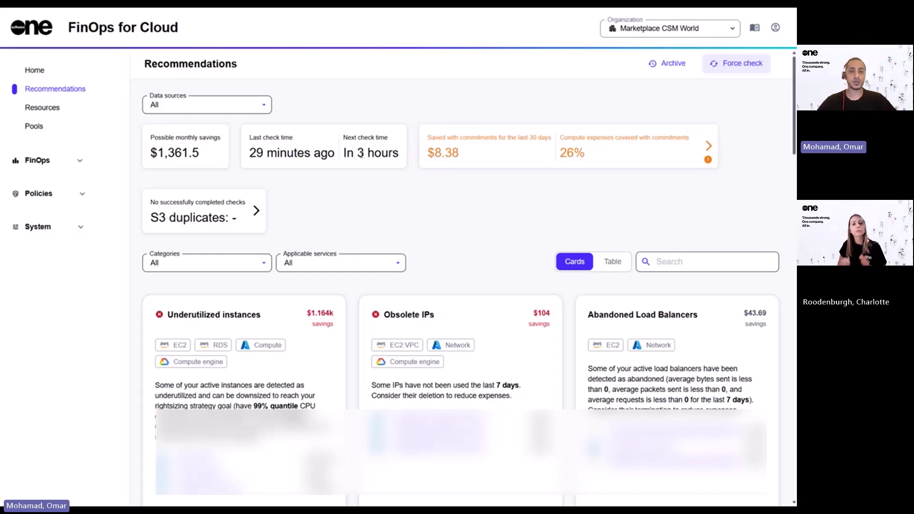
left_click(750, 74)
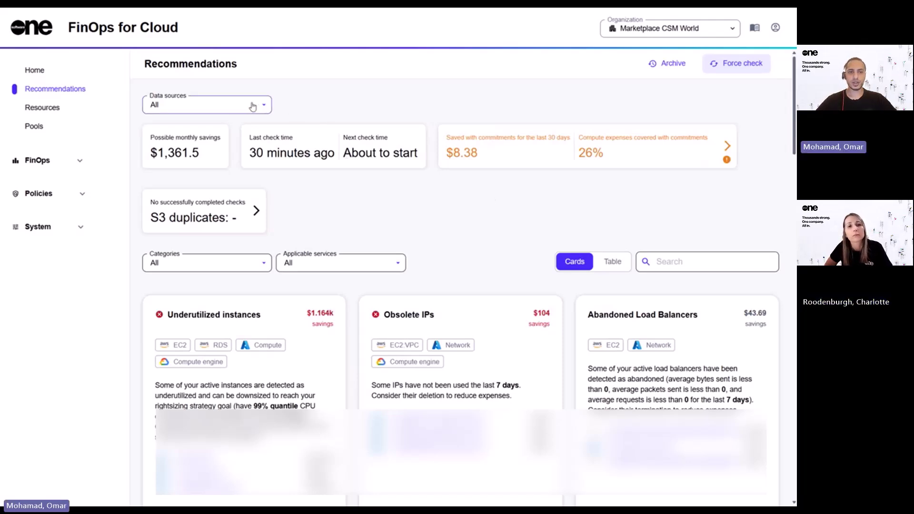
left_click(243, 105)
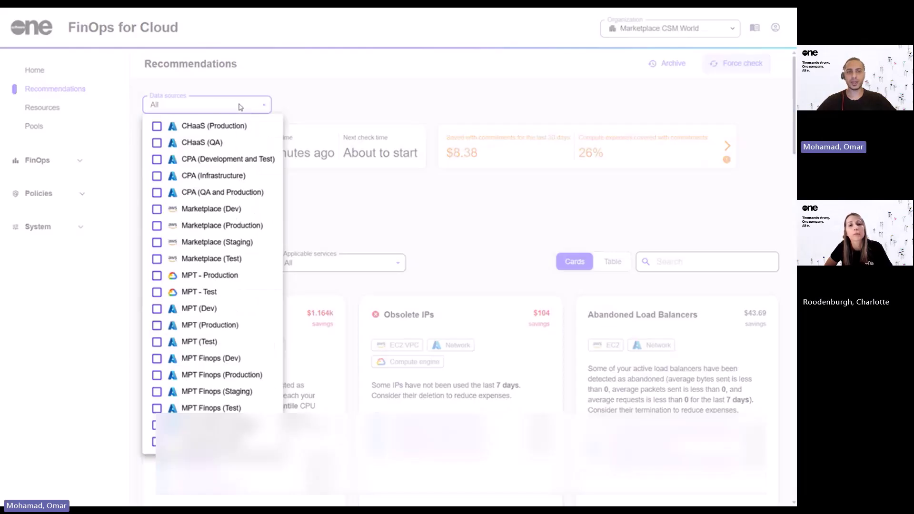
left_click(324, 106)
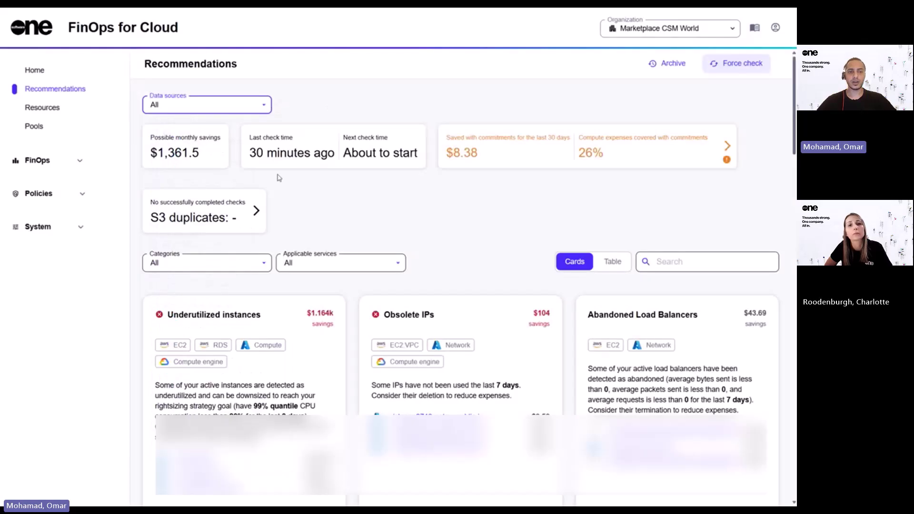
left_click(226, 267)
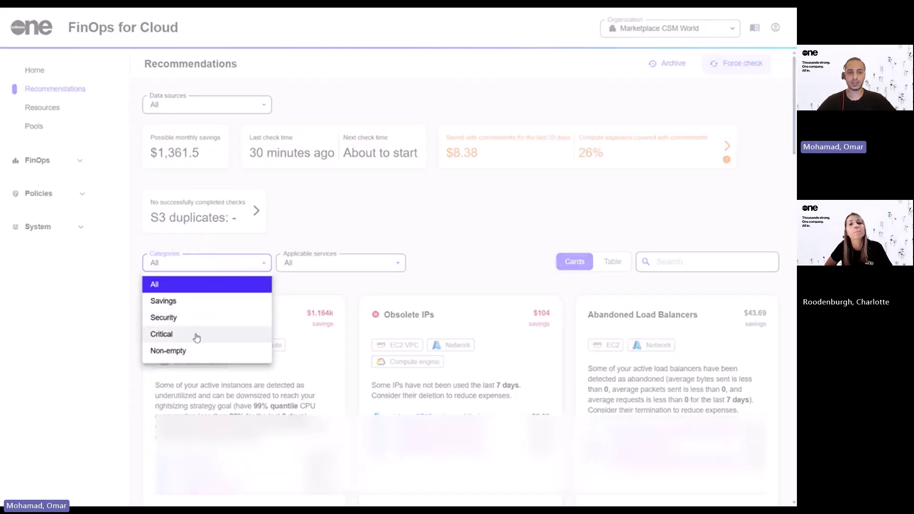
left_click(350, 267)
left_click(351, 267)
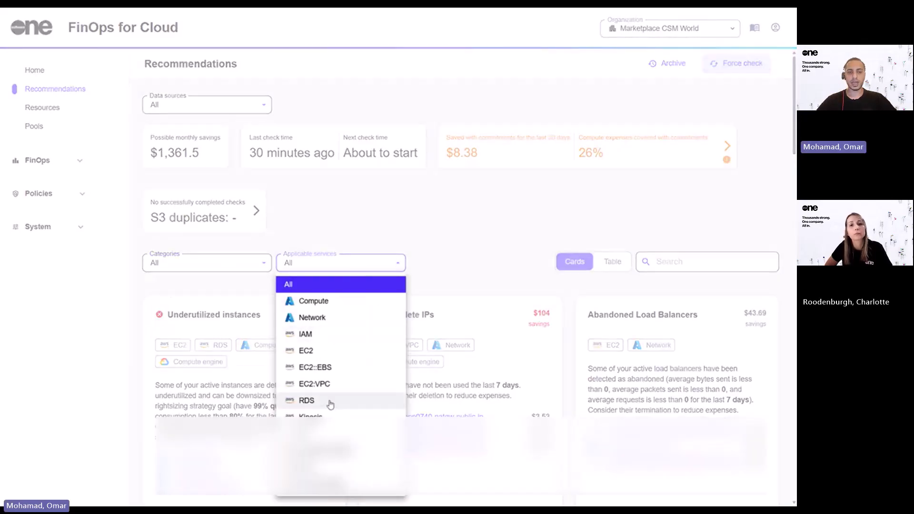
left_click(496, 251)
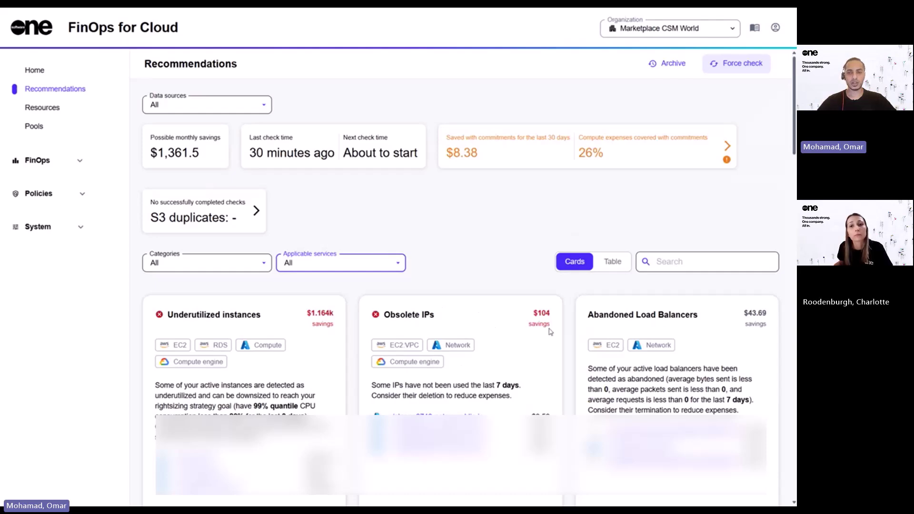
left_click(613, 262)
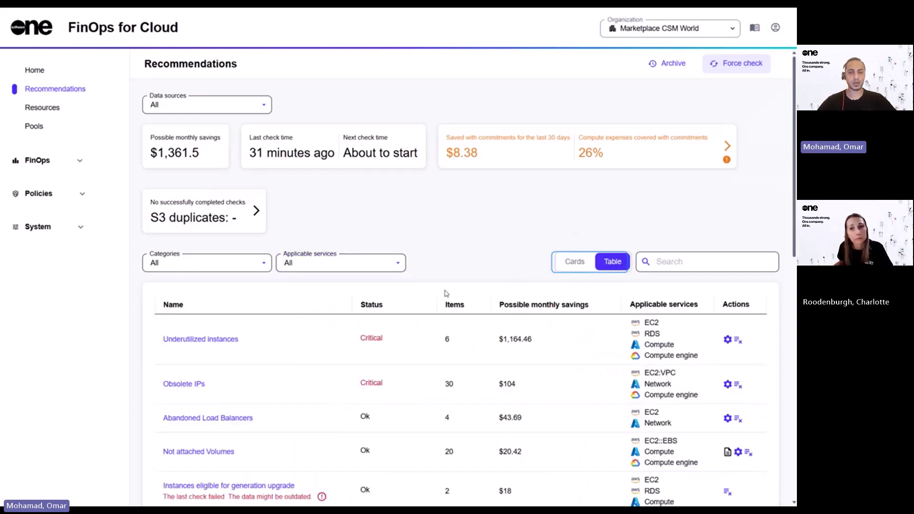
scroll(452, 310, "down", 3)
scroll(460, 327, "up", 3)
left_click(686, 261)
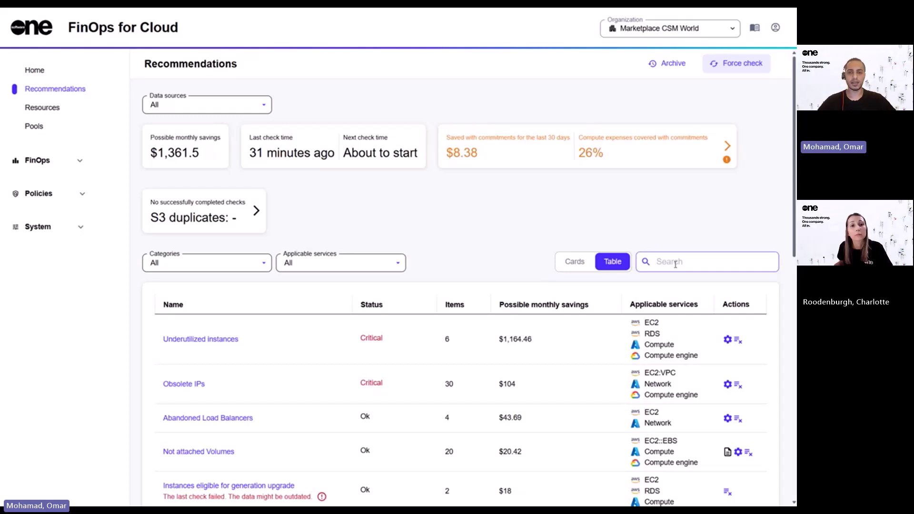
left_click(575, 261)
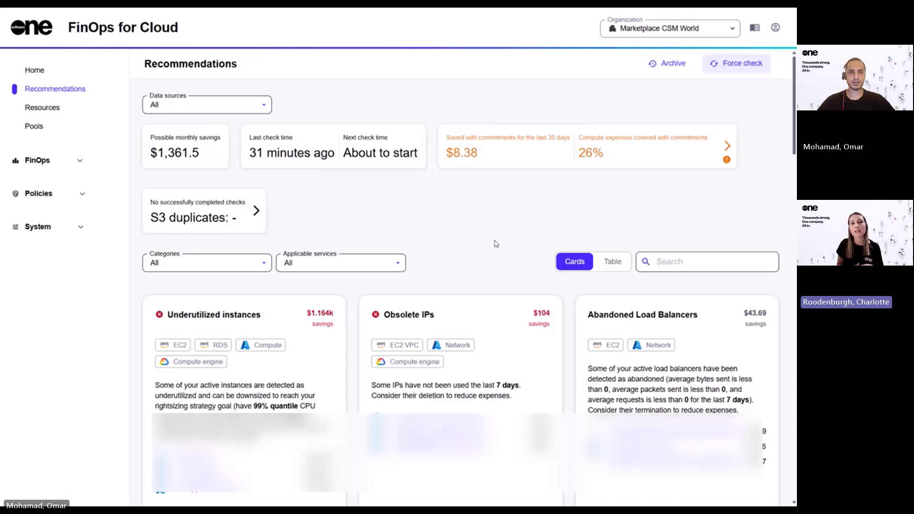
Open the Resources page and view the resource breakdown by expenses
left_click(54, 108)
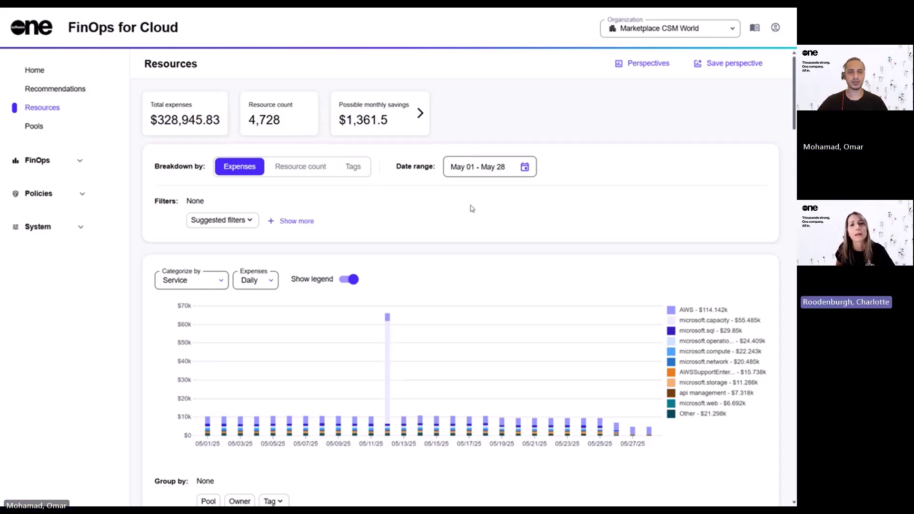
left_click(233, 174)
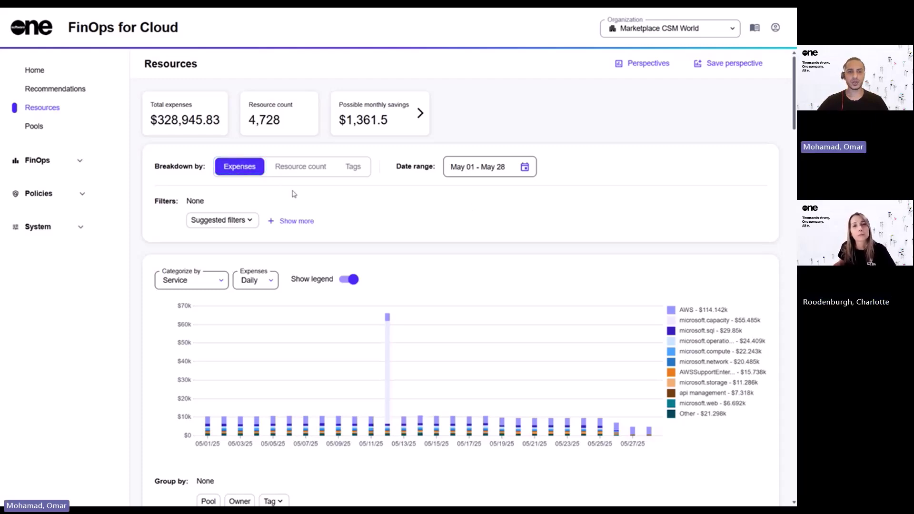
scroll(294, 194, "down", 8)
scroll(307, 312, "up", 8)
Break resources down by resource count, then by Tags, showing 1671 untagged resources costing $204,210.27
left_click(301, 167)
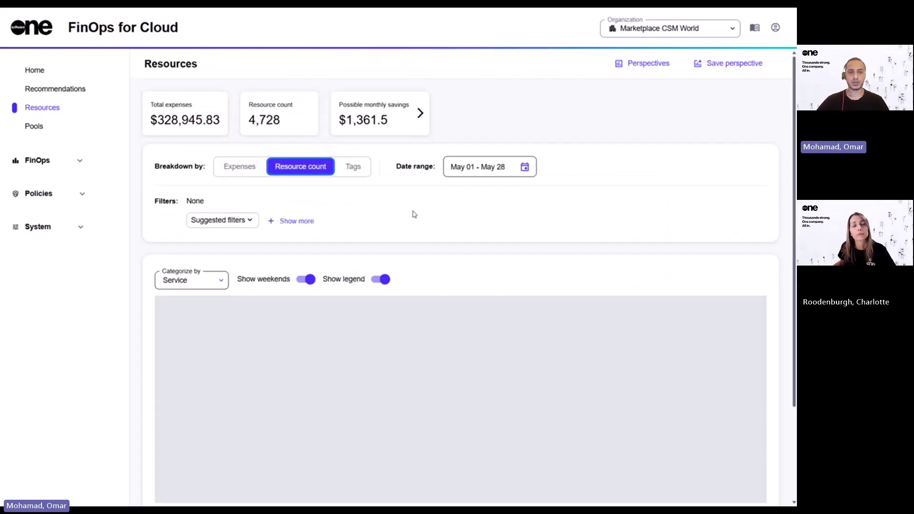
scroll(446, 245, "down", 2)
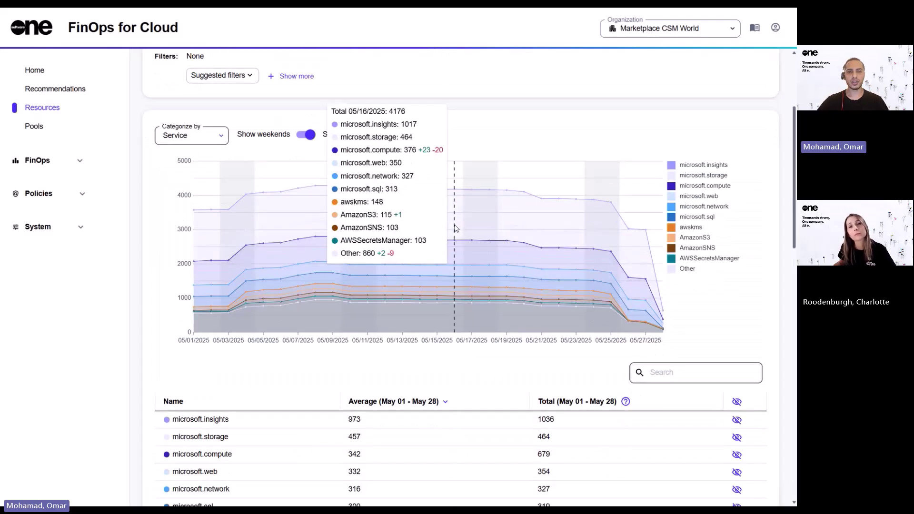
scroll(283, 293, "down", 4)
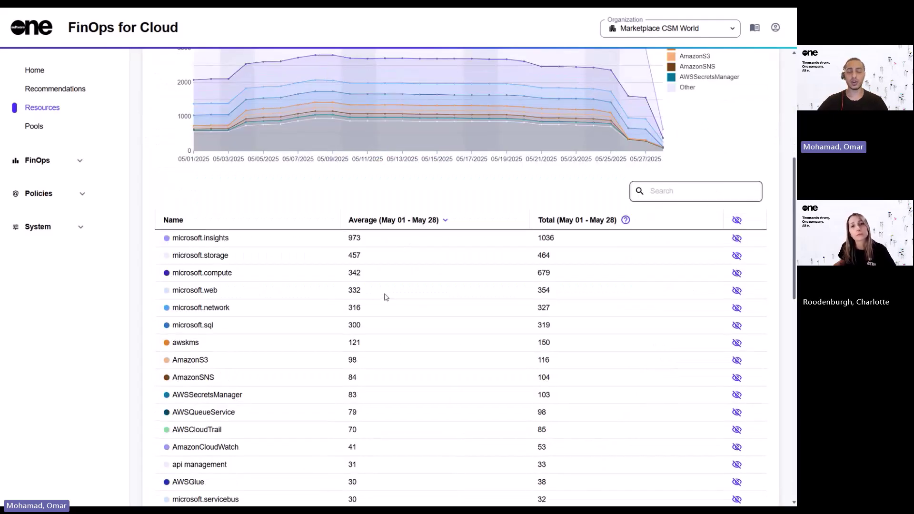
scroll(384, 296, "up", 6)
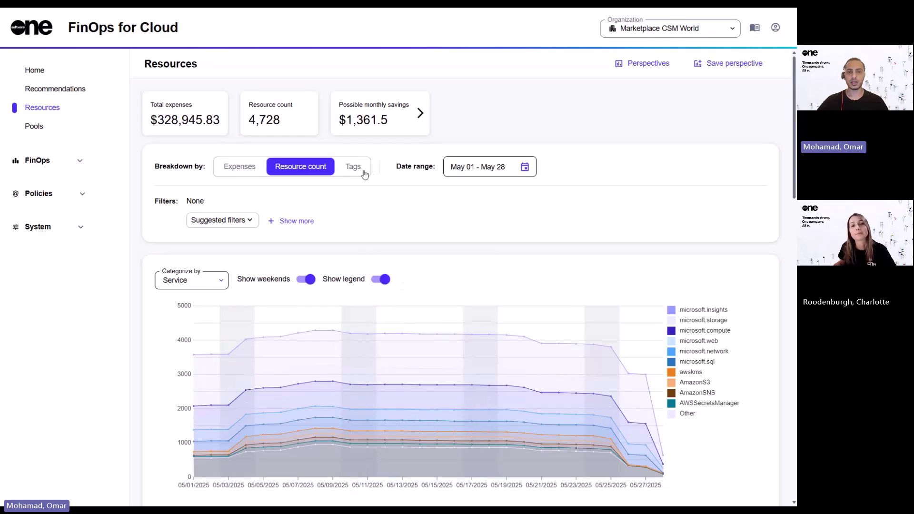
left_click(362, 171)
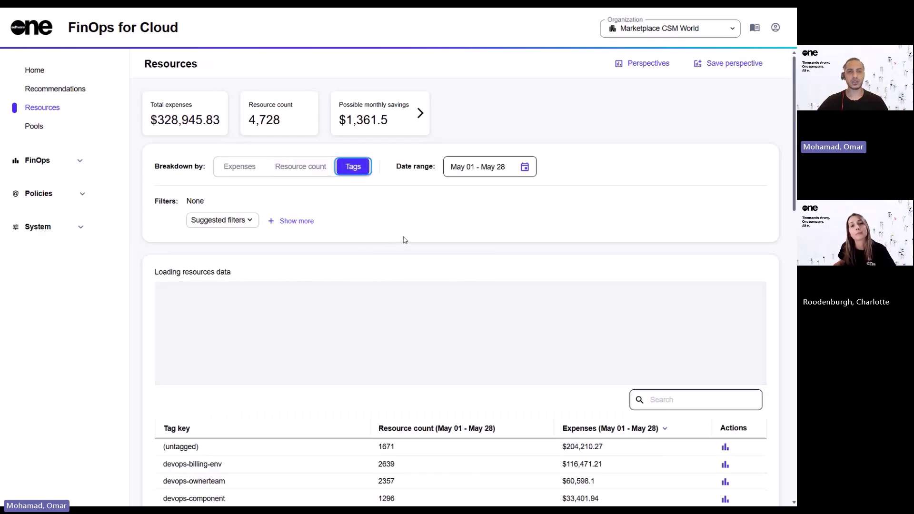
scroll(412, 235, "down", 4)
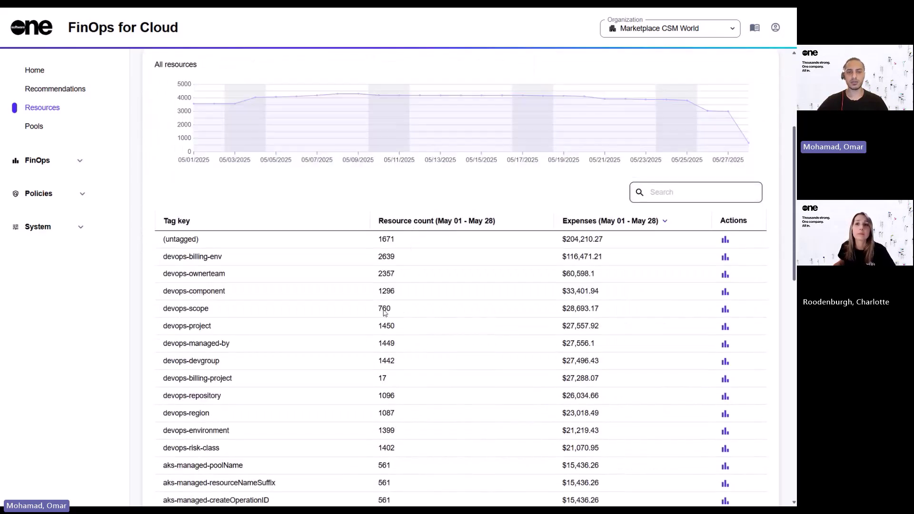
scroll(381, 313, "up", 4)
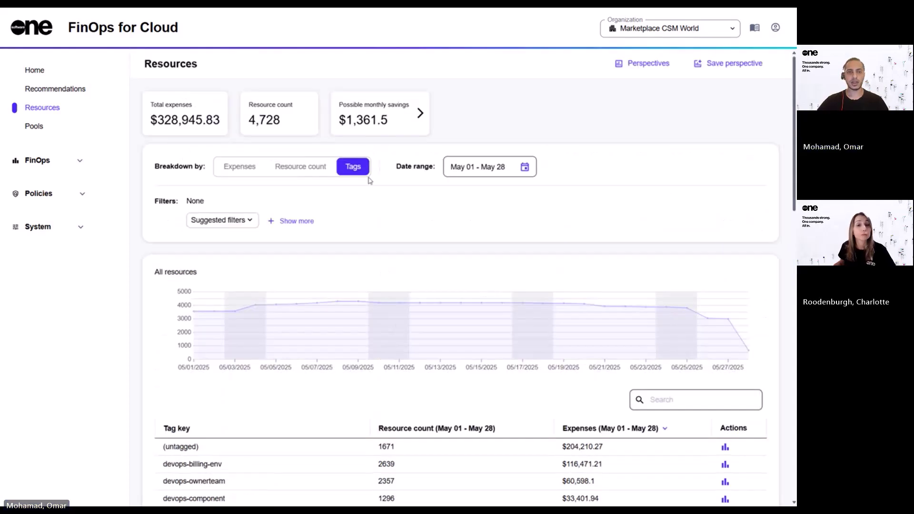
Switch the breakdown back to expenses and reveal the full set of resource filters
left_click(240, 167)
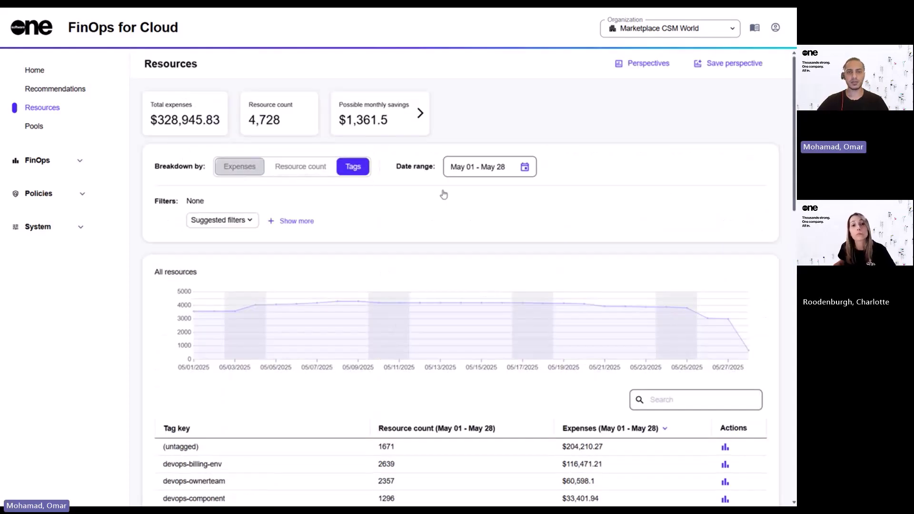
left_click(525, 170)
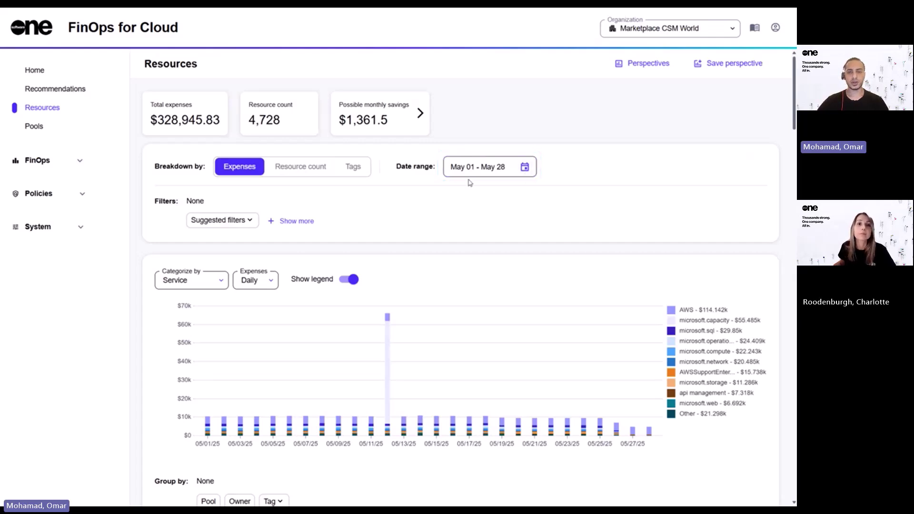
left_click(286, 221)
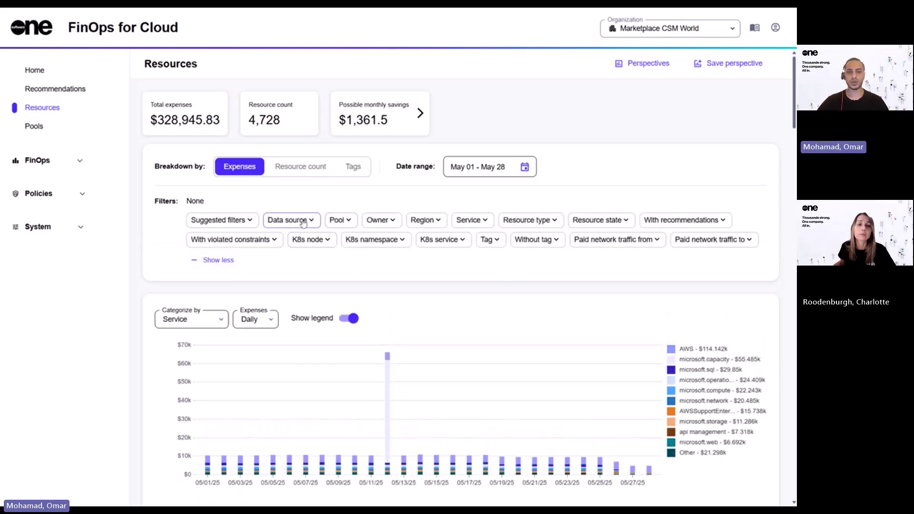
scroll(220, 271, "down", 1)
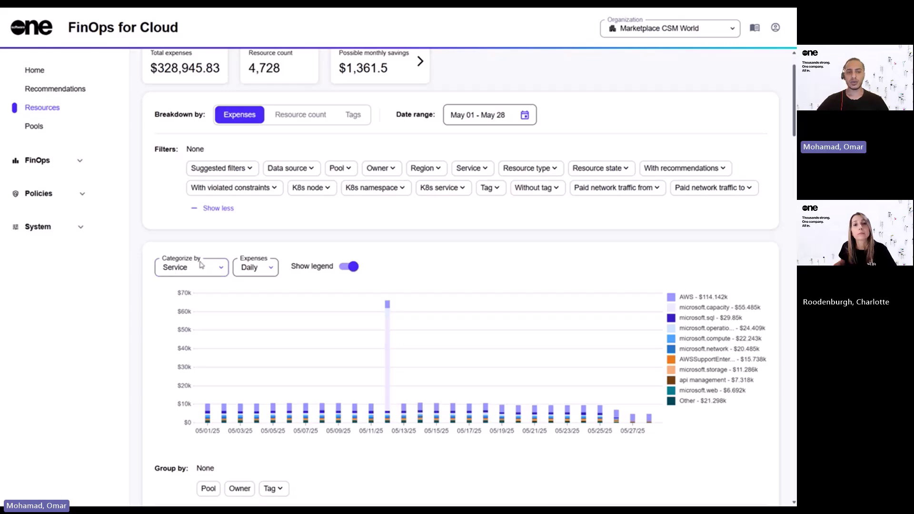
Look over the expenses chart's categorize and period options, keeping Daily unchanged
left_click(202, 269)
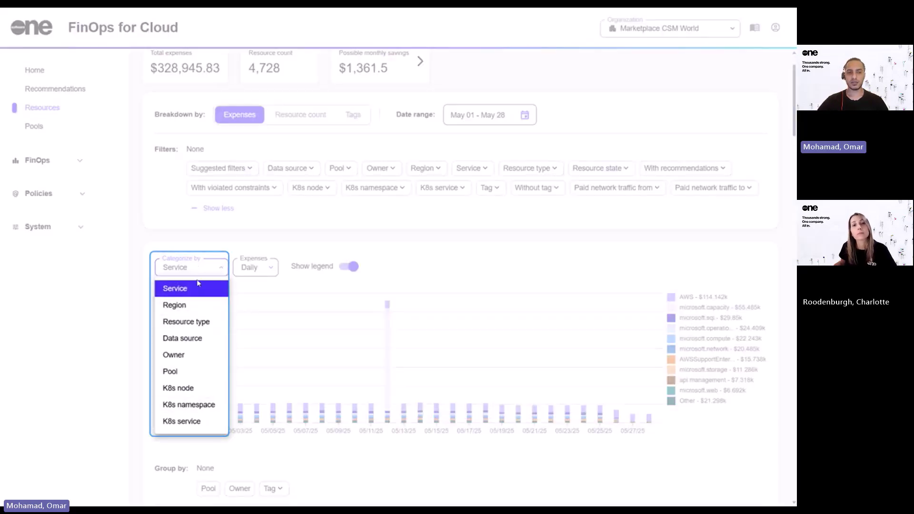
left_click(297, 242)
left_click(257, 270)
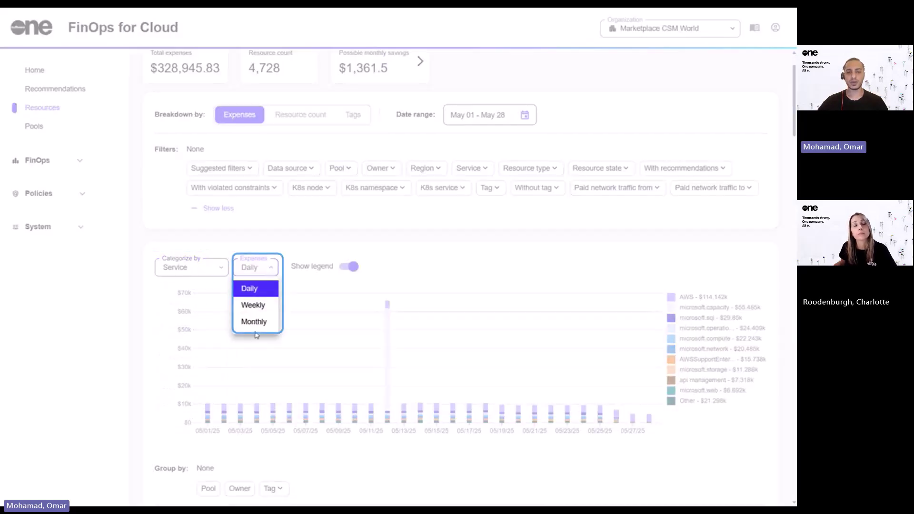
left_click(335, 238)
scroll(335, 238, "down", 3)
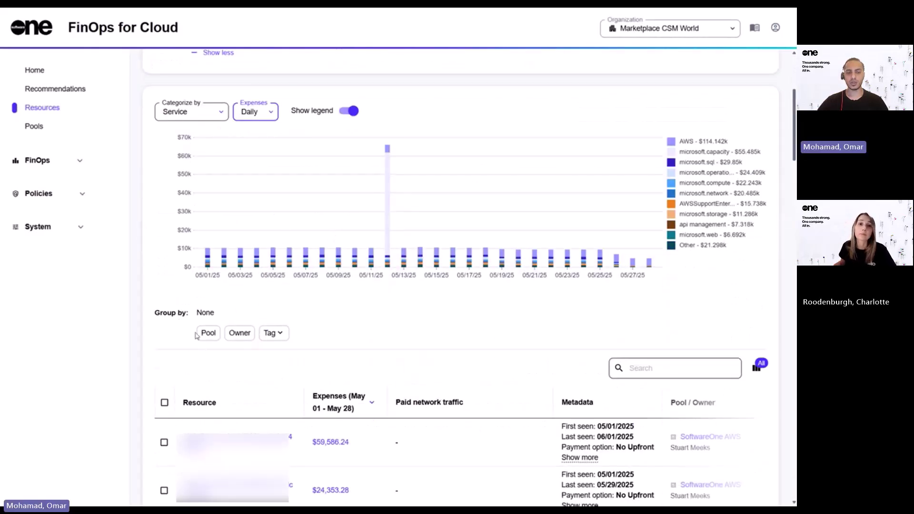
left_click(198, 332)
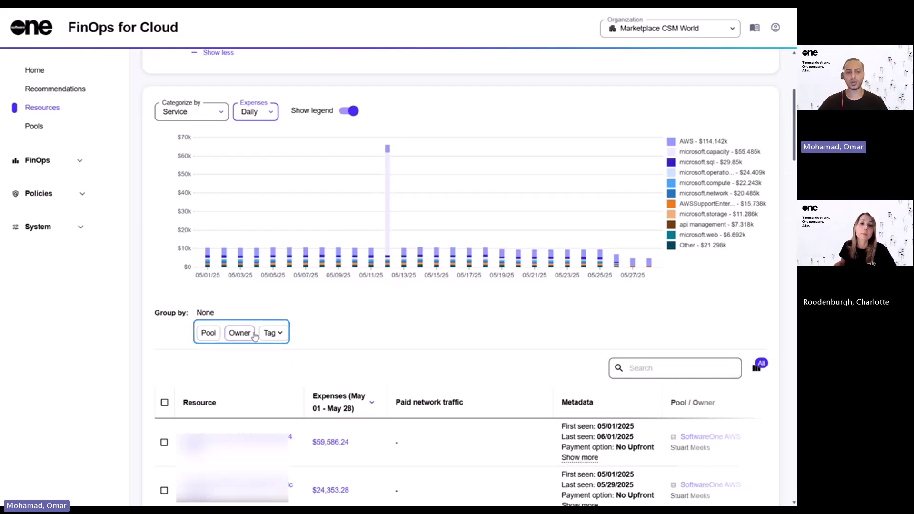
scroll(291, 336, "up", 4)
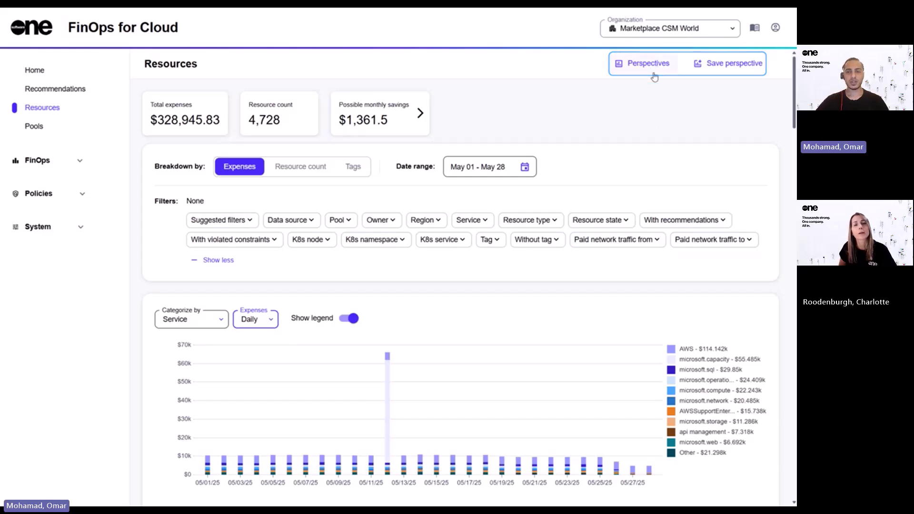
Filter resources to the CHaaS (Production) data source and Active state, leaving 31 resources
left_click(294, 222)
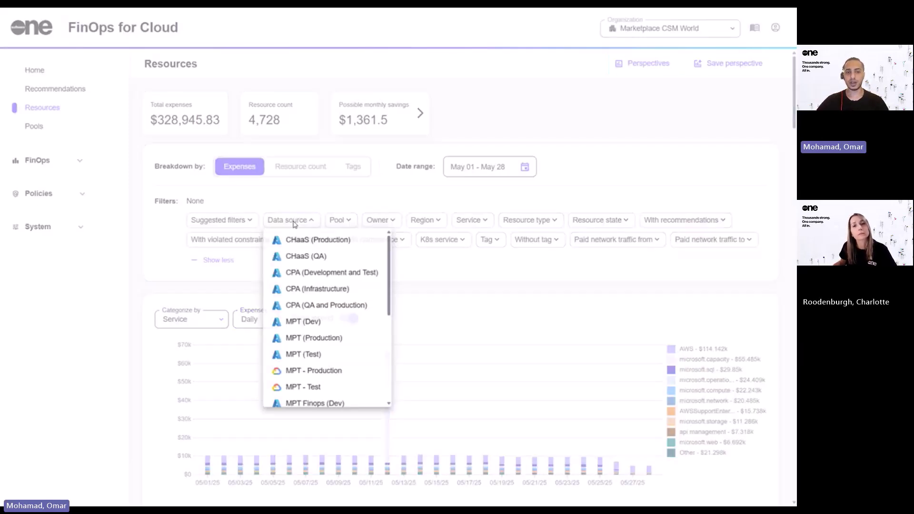
left_click(310, 241)
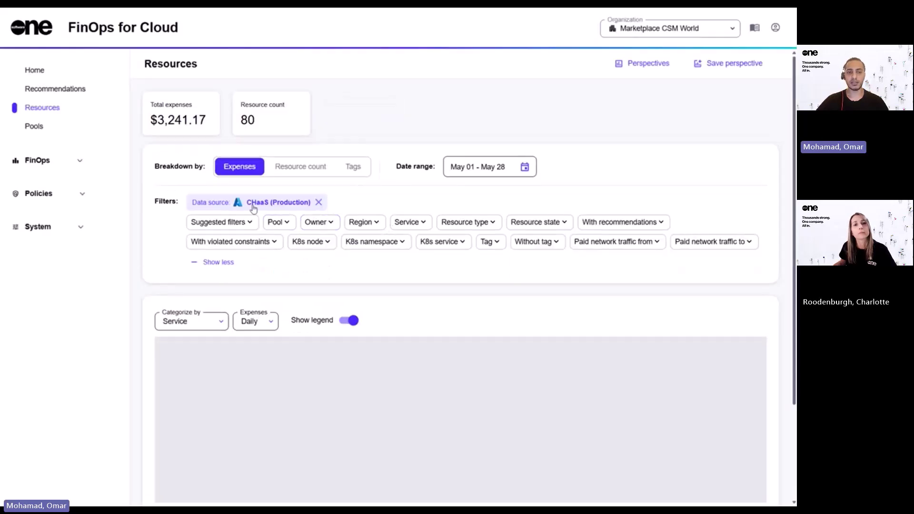
left_click(530, 224)
left_click(526, 259)
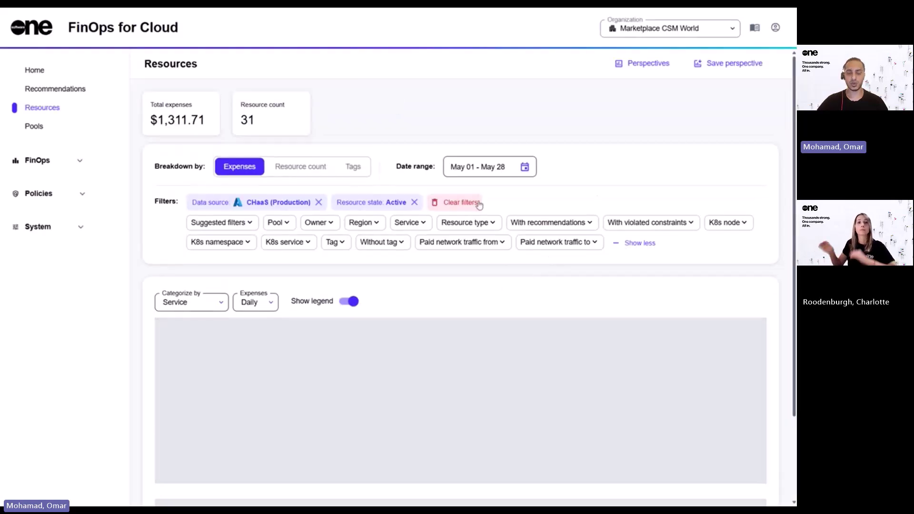
Save the filtered view as a perspective named 'production active resources'
left_click(717, 64)
left_click(541, 57)
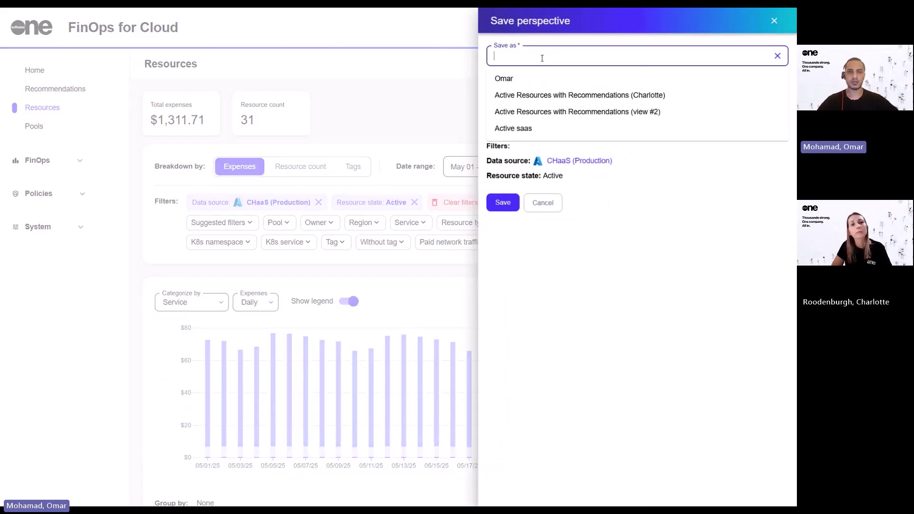
type("production active resources")
key("Return")
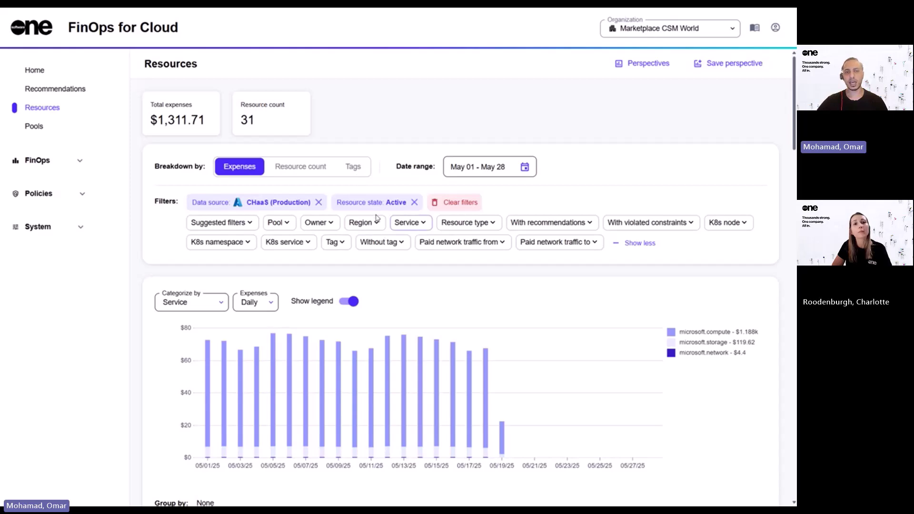
Preview the 'Active Resources with Recommendations (view #2)' perspective, then cancel without applying it
left_click(648, 67)
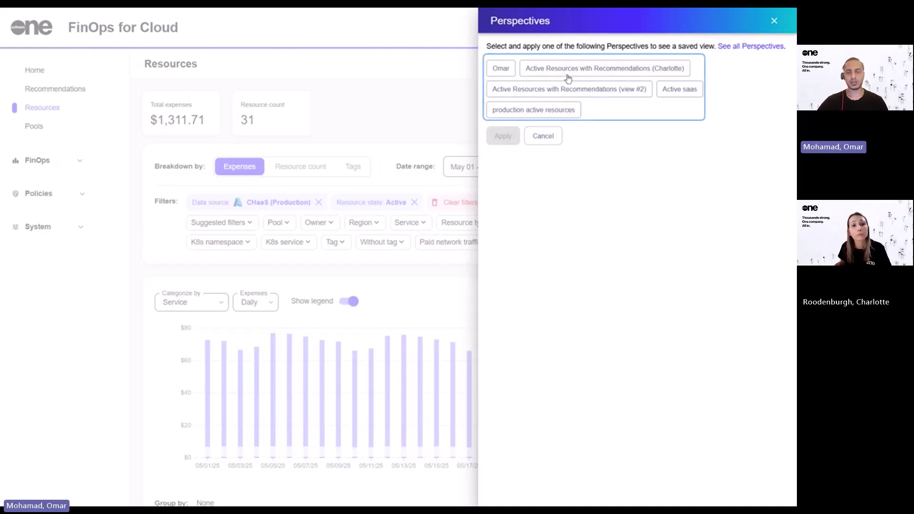
left_click(566, 87)
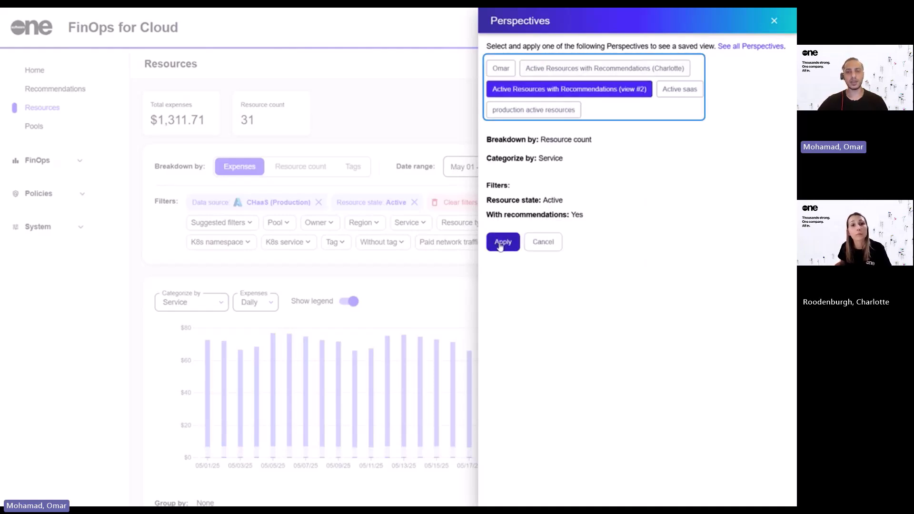
left_click(542, 242)
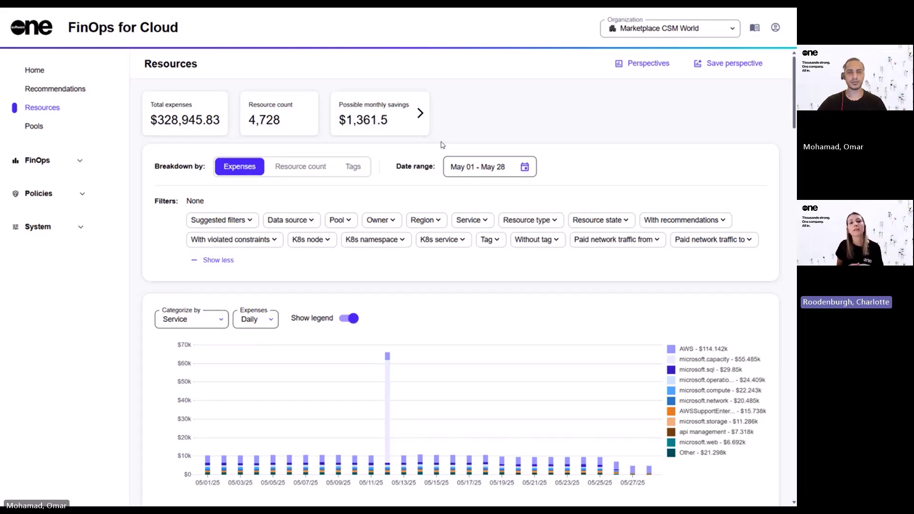
Go to Pools and look through the Marketplace CSM World pool table with its $800,000 limit
left_click(47, 126)
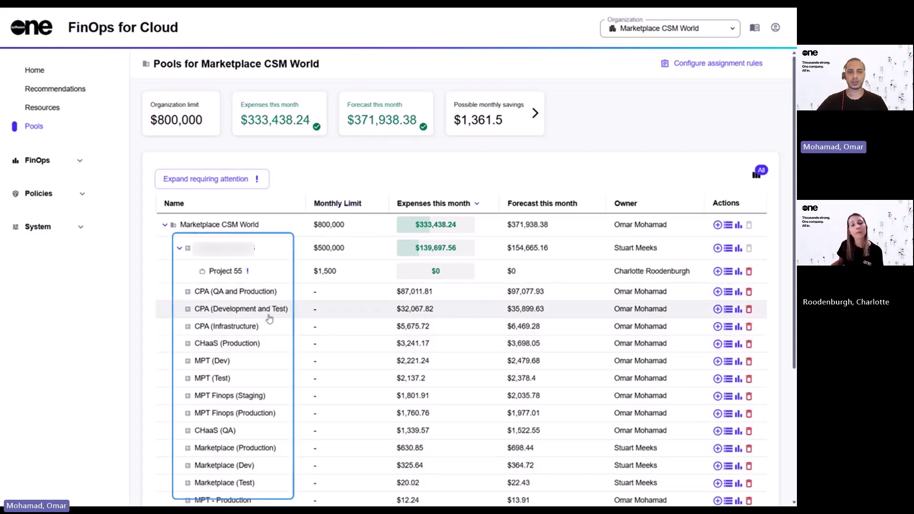
scroll(268, 312, "down", 1)
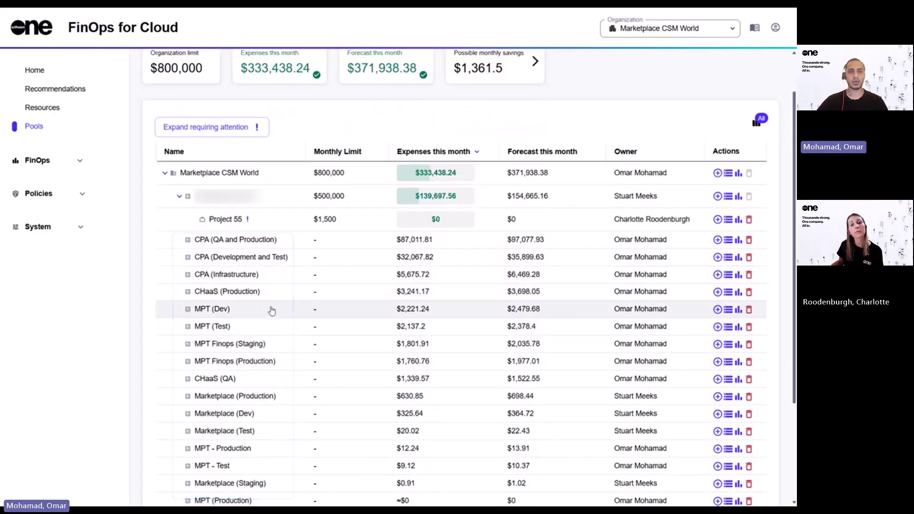
scroll(271, 310, "up", 1)
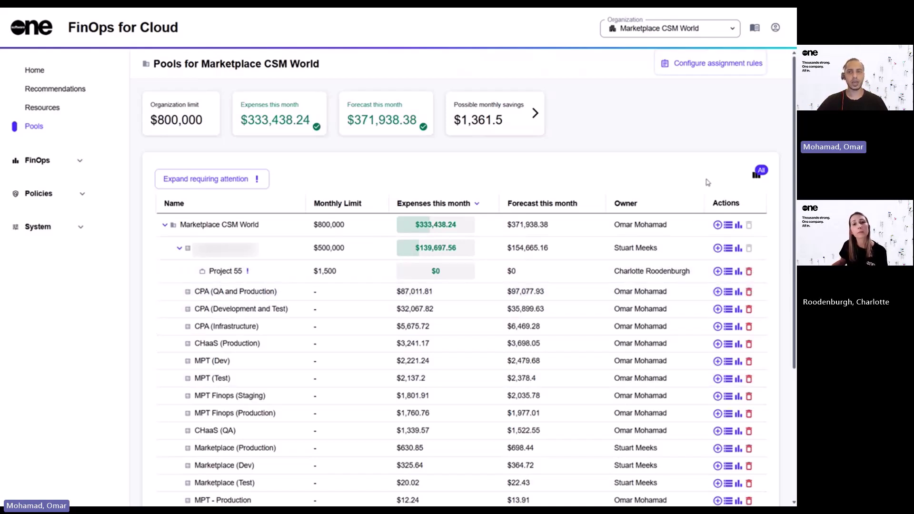
Open the pool assignment rules, then return to the Pools overview via the breadcrumb
left_click(698, 62)
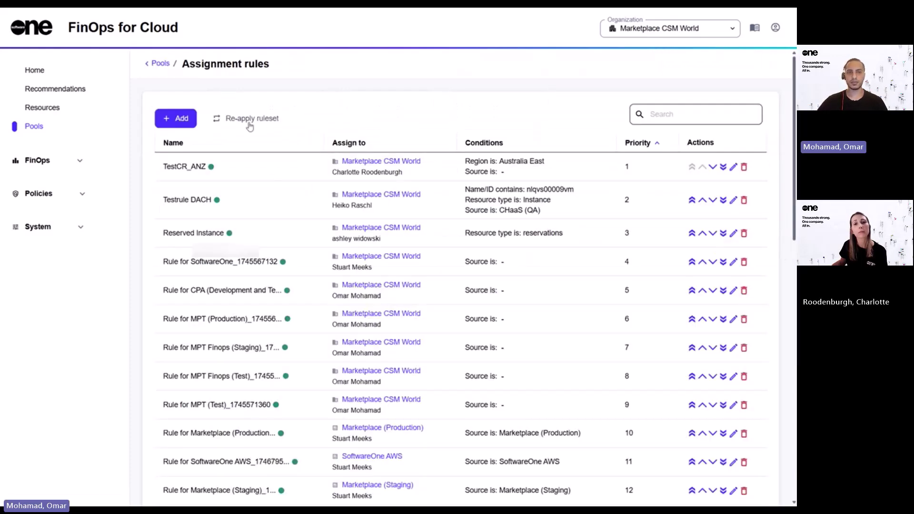
left_click(158, 63)
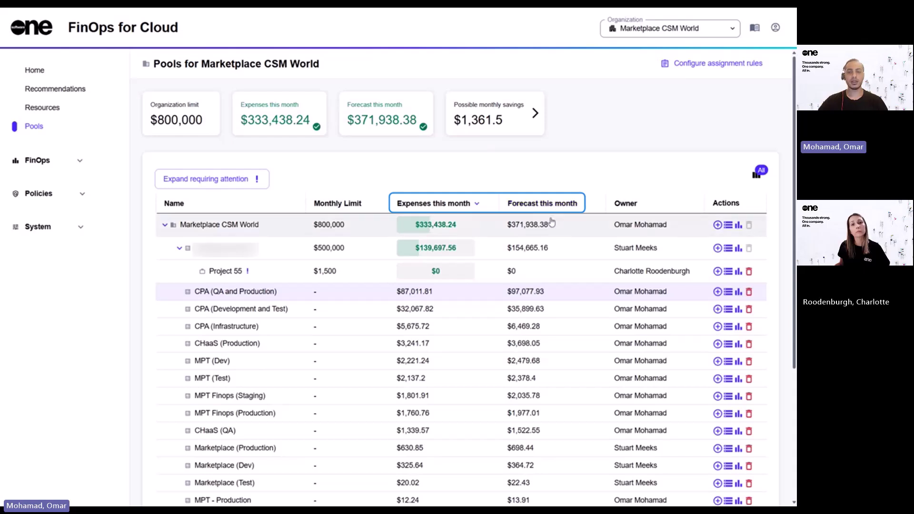
left_click(34, 70)
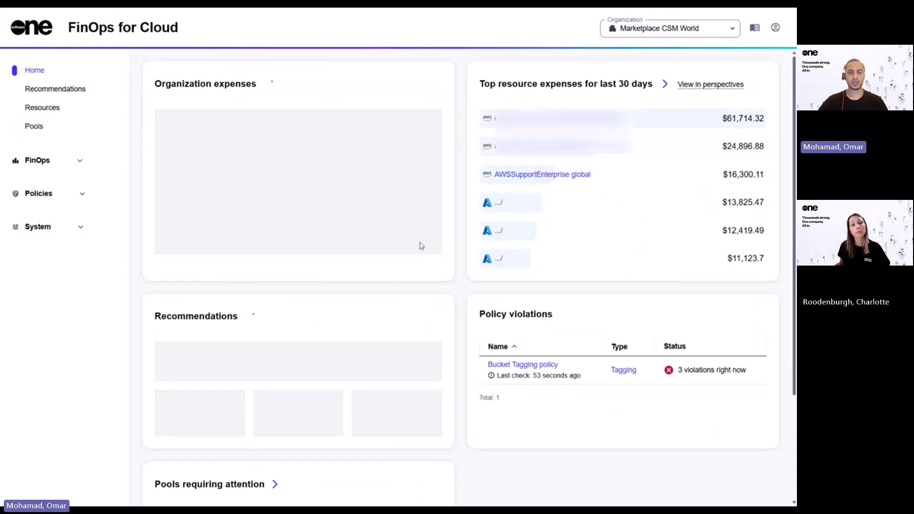
scroll(419, 246, "down", 3)
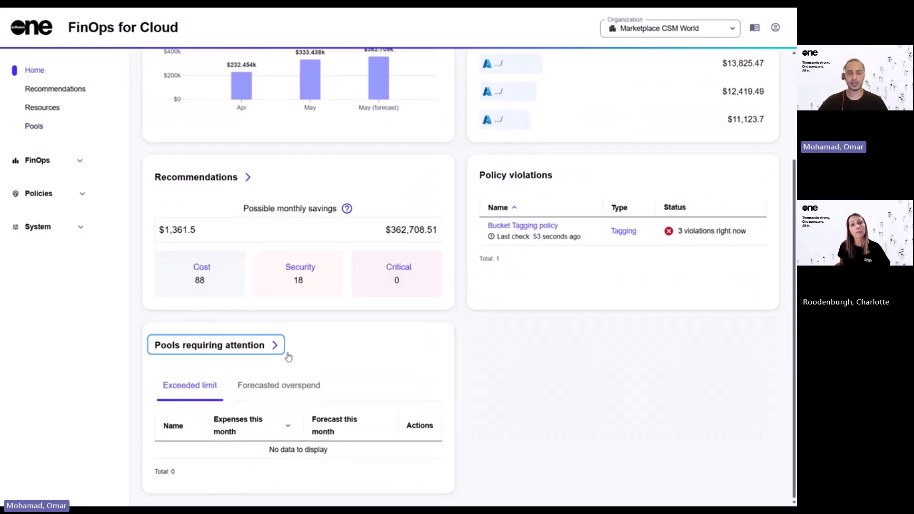
scroll(324, 363, "up", 3)
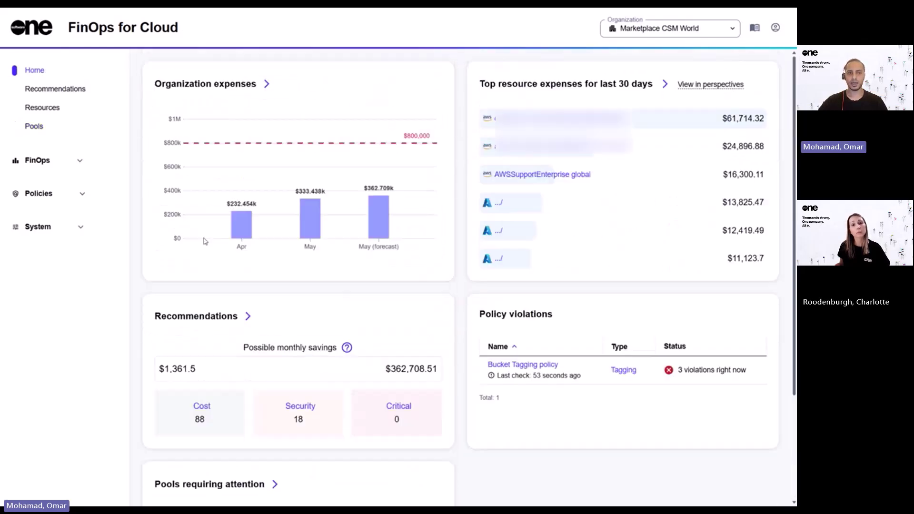
left_click(65, 133)
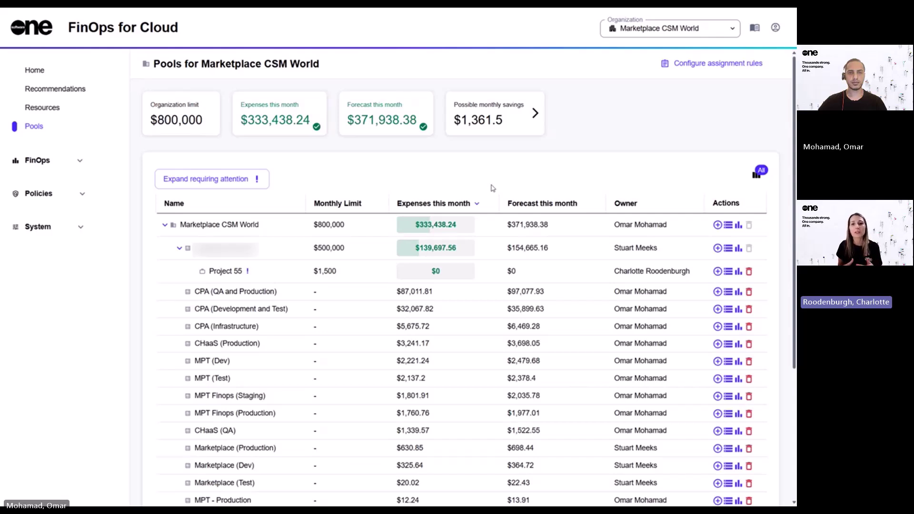
left_click(79, 164)
Open Cost explorer showing $232,453.58 for April, checking the date range picker without changes
left_click(53, 178)
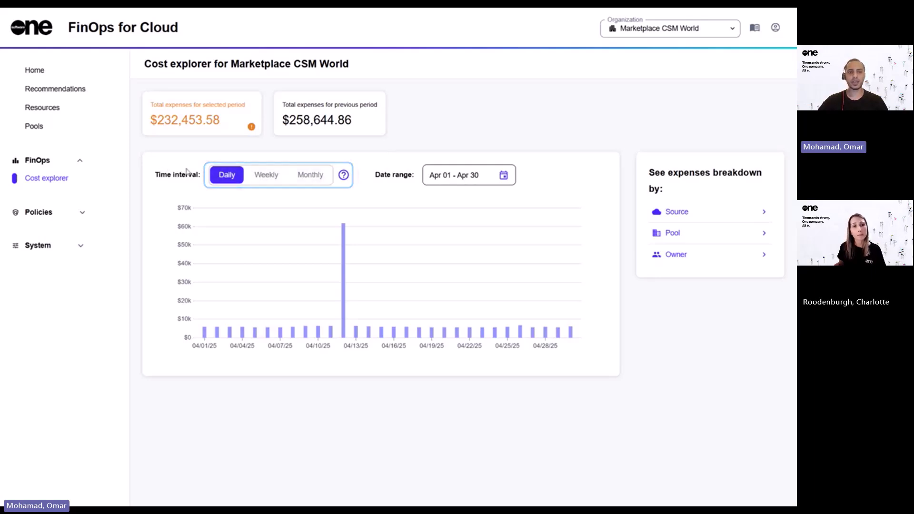
left_click(501, 176)
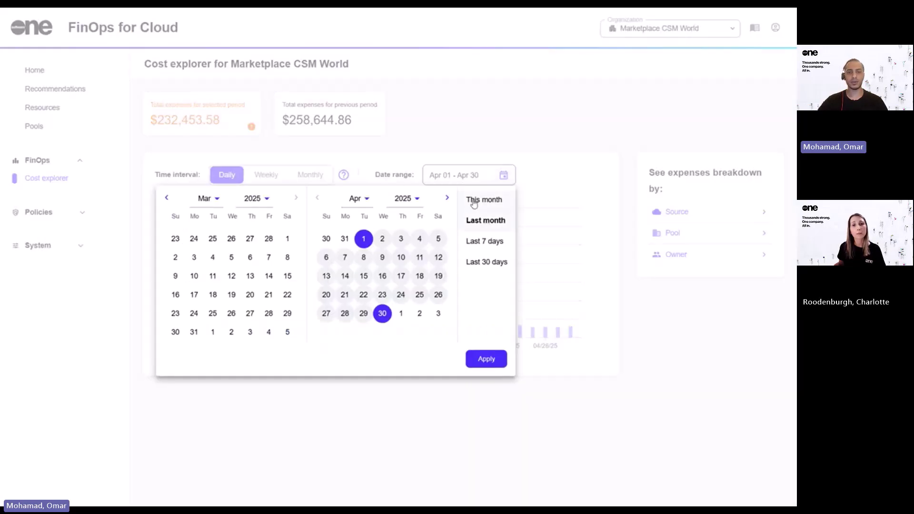
left_click(498, 152)
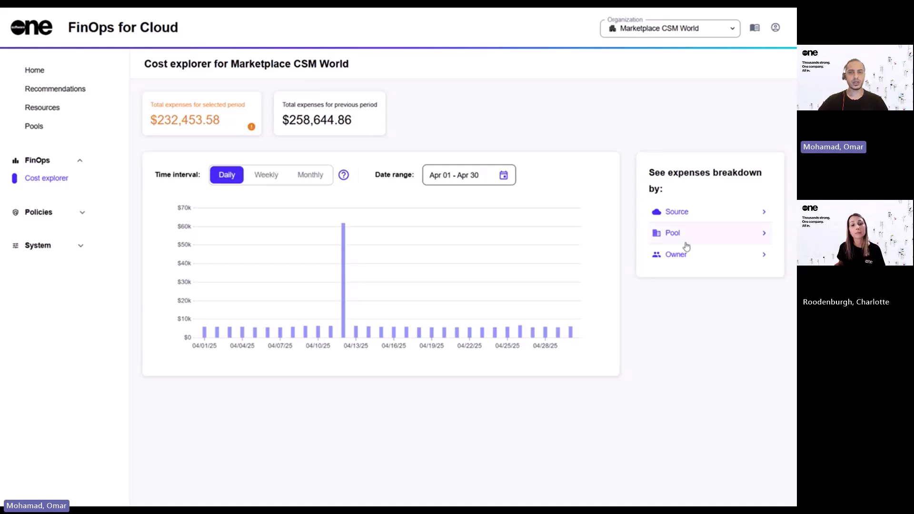
left_click(692, 227)
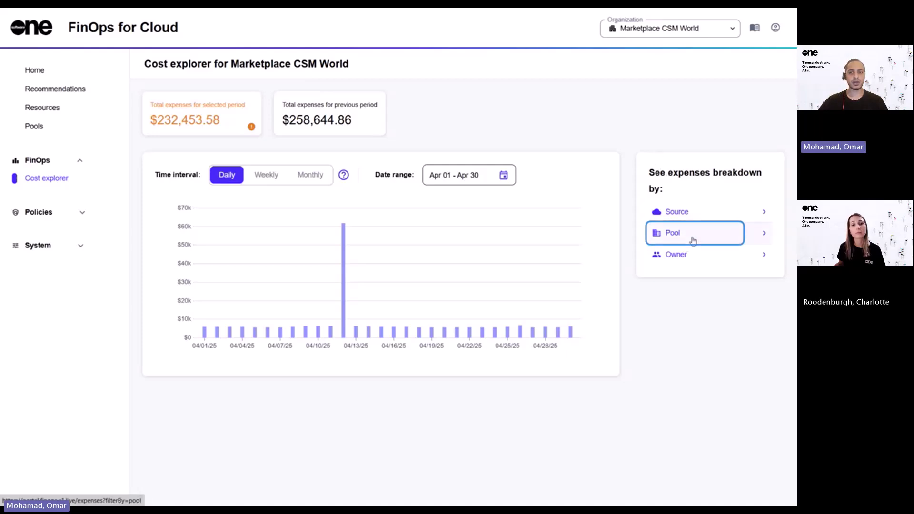
left_click(691, 238)
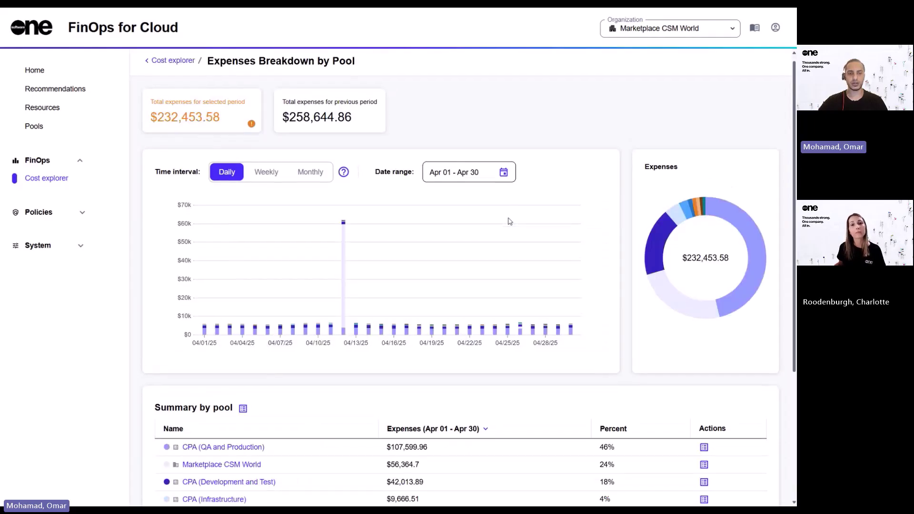
scroll(510, 221, "down", 4)
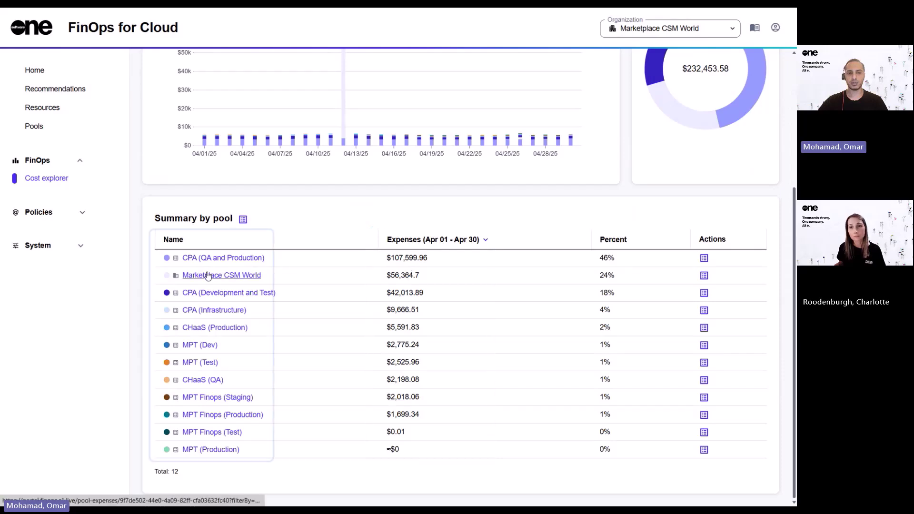
scroll(625, 279, "up", 1)
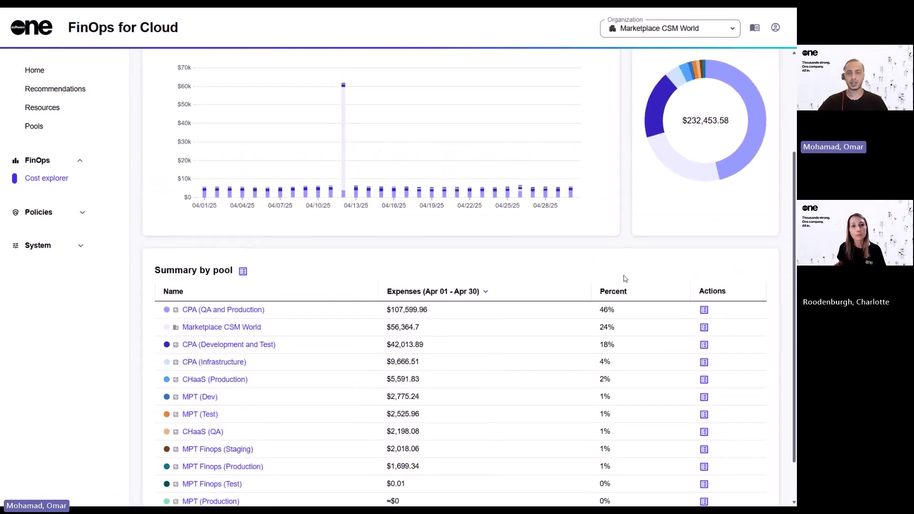
scroll(625, 278, "up", 3)
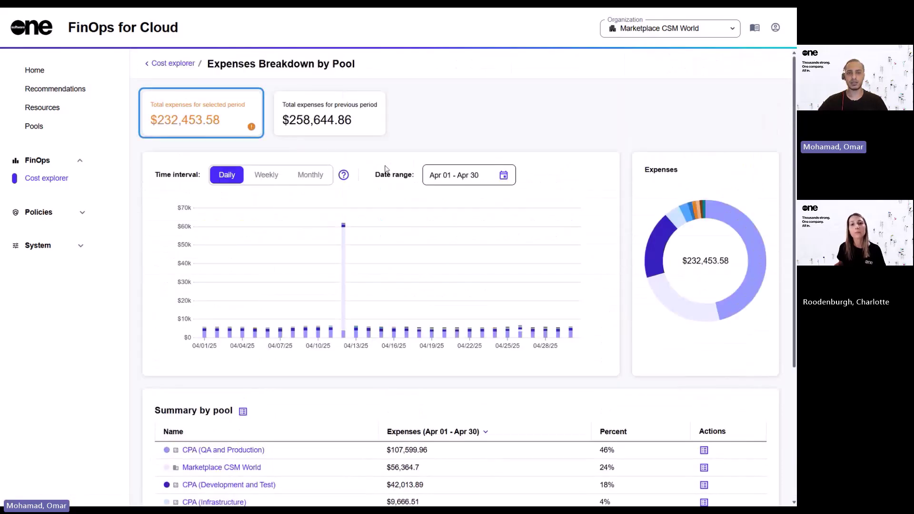
scroll(457, 178, "down", 2)
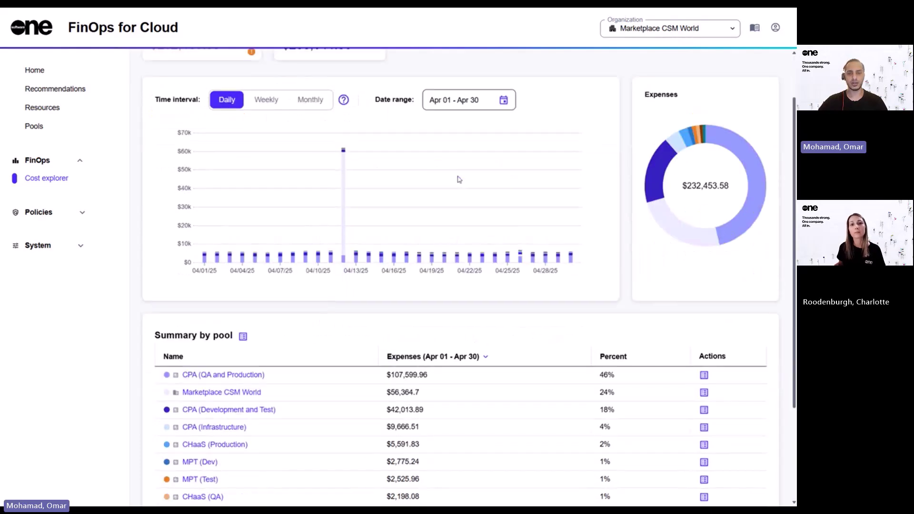
scroll(460, 179, "up", 2)
key("alt+Left")
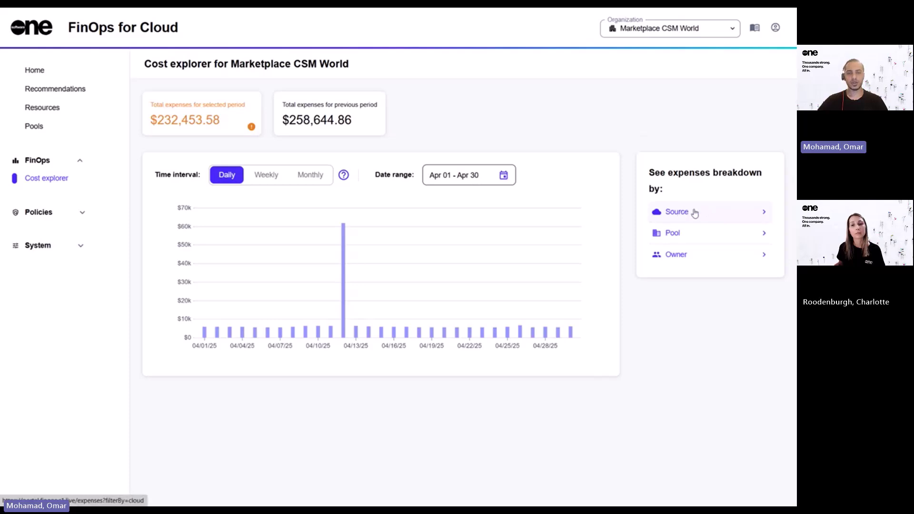
Open the Anomaly detection page under Policies to view its four policies
left_click(695, 213)
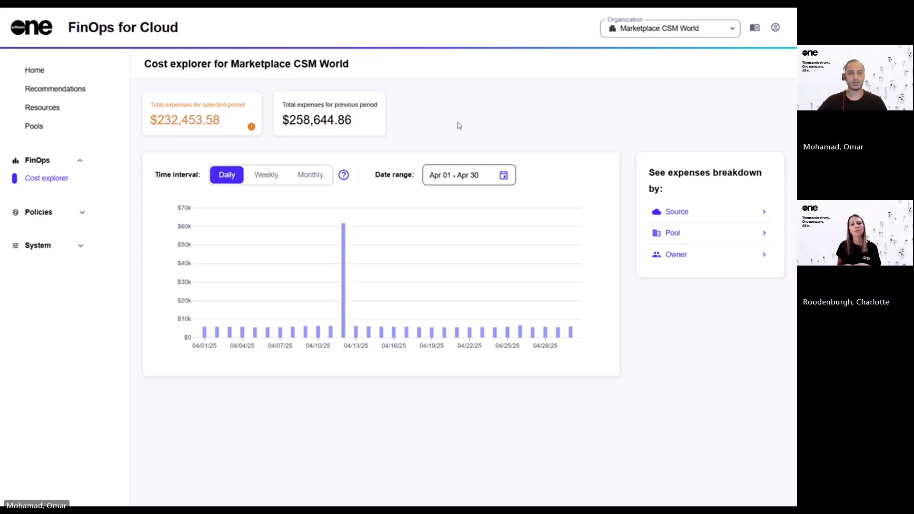
left_click(81, 218)
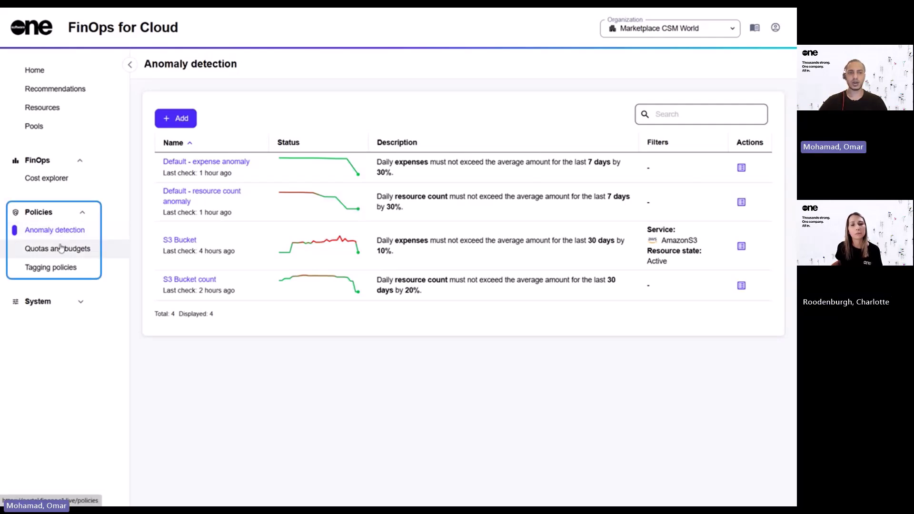
Browse the Quotas and budgets, Tagging policies and Anomaly detection pages
left_click(61, 248)
left_click(58, 266)
left_click(61, 239)
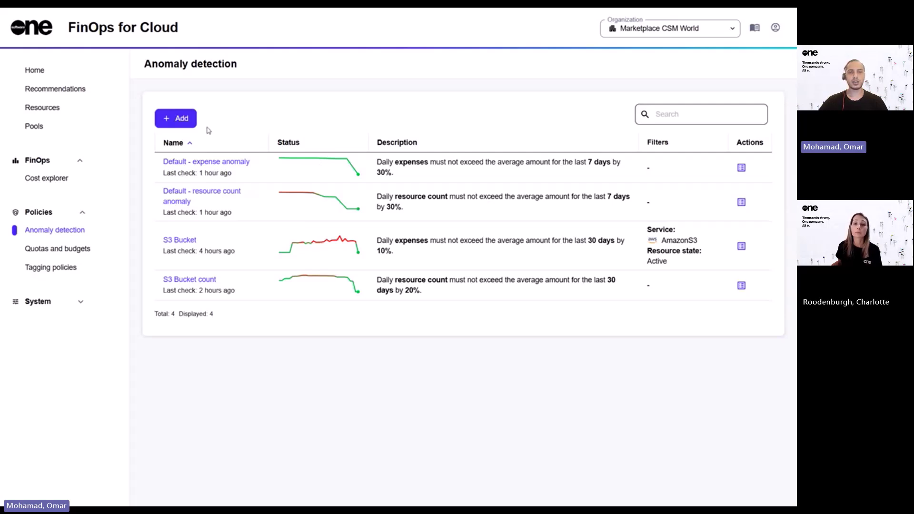
Start a new anomaly policy, review its type options, cancel, and return to Quotas and budgets
left_click(179, 119)
left_click(251, 139)
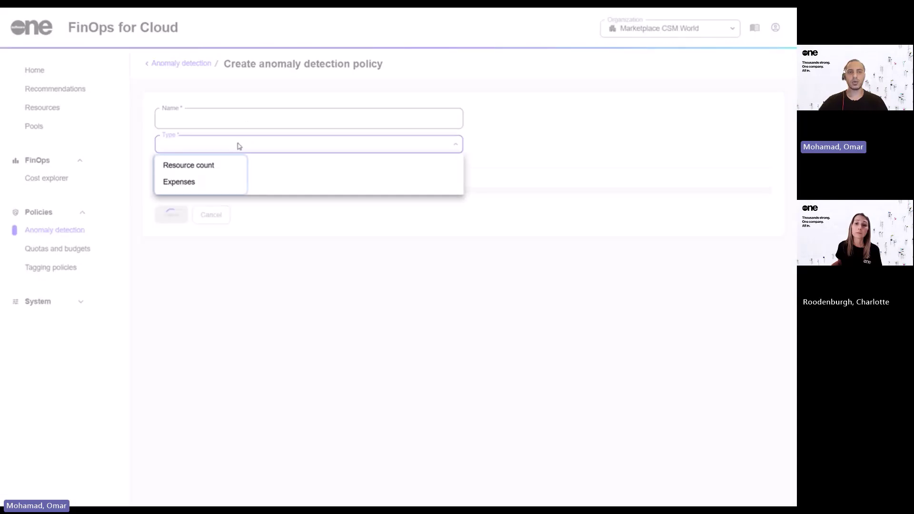
left_click(306, 251)
left_click(211, 214)
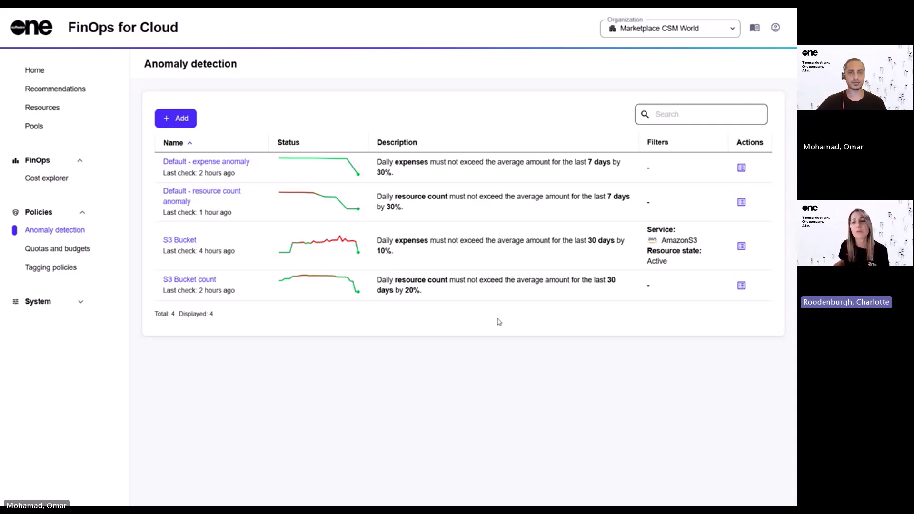
left_click(63, 250)
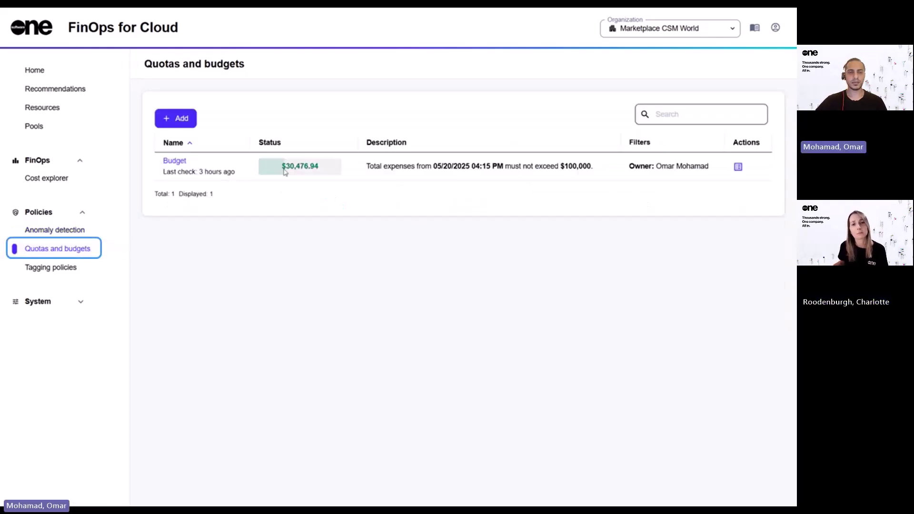
Start a new quota or budget policy and set its type to Expiring budget
left_click(176, 118)
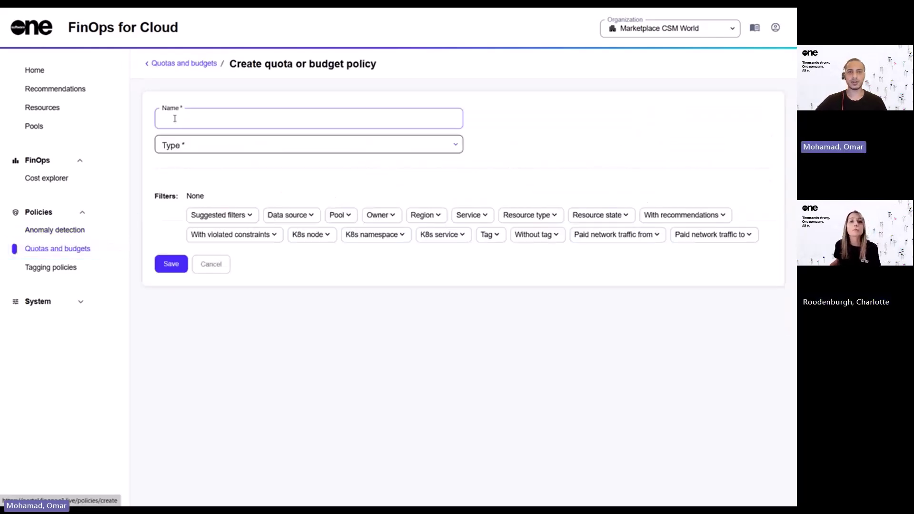
left_click(227, 150)
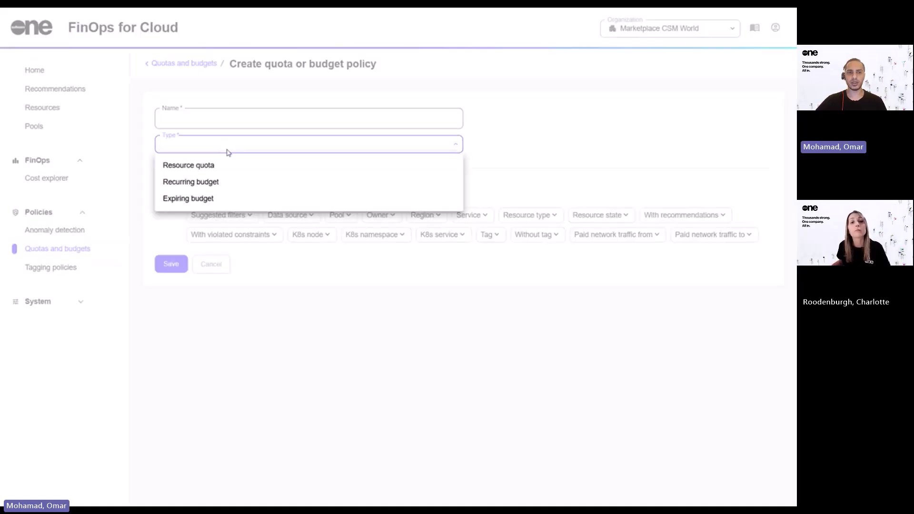
left_click(186, 200)
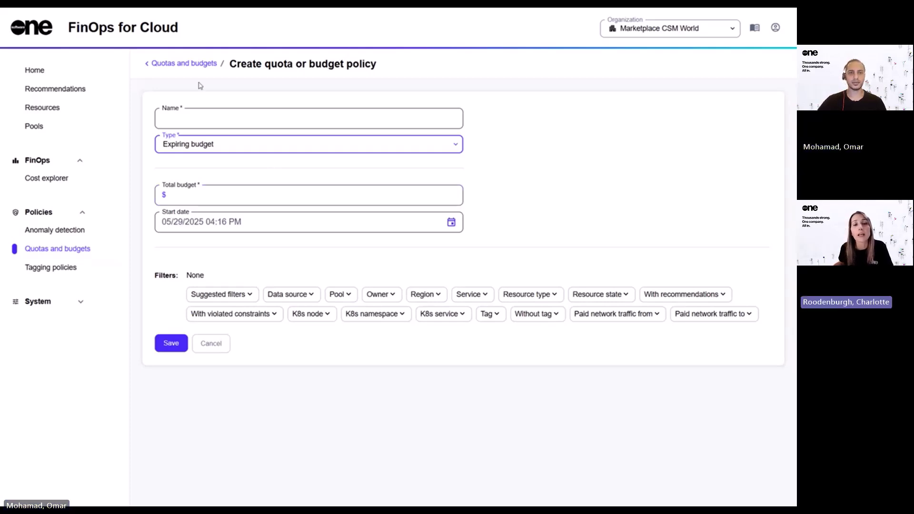
Abandon the unsaved budget form and go back to the Quotas and budgets list
left_click(205, 69)
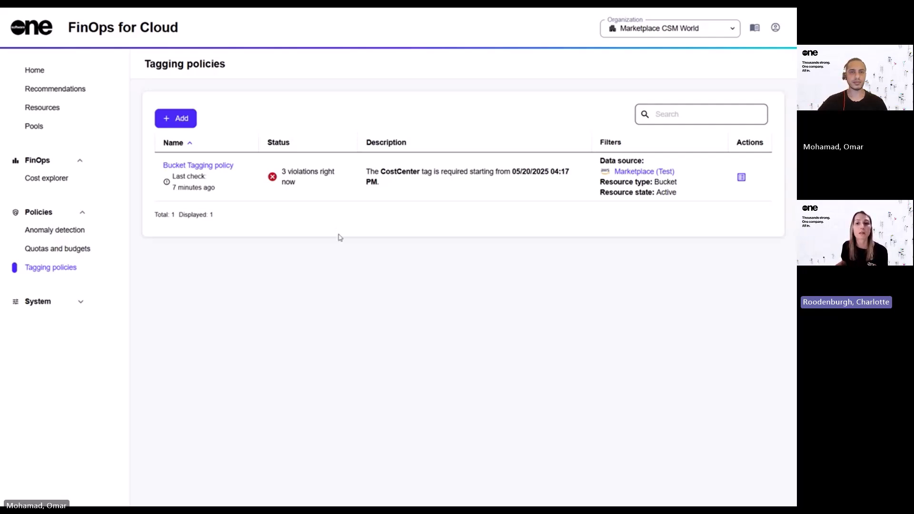
Expand the System section of the sidebar and go to User management
left_click(81, 304)
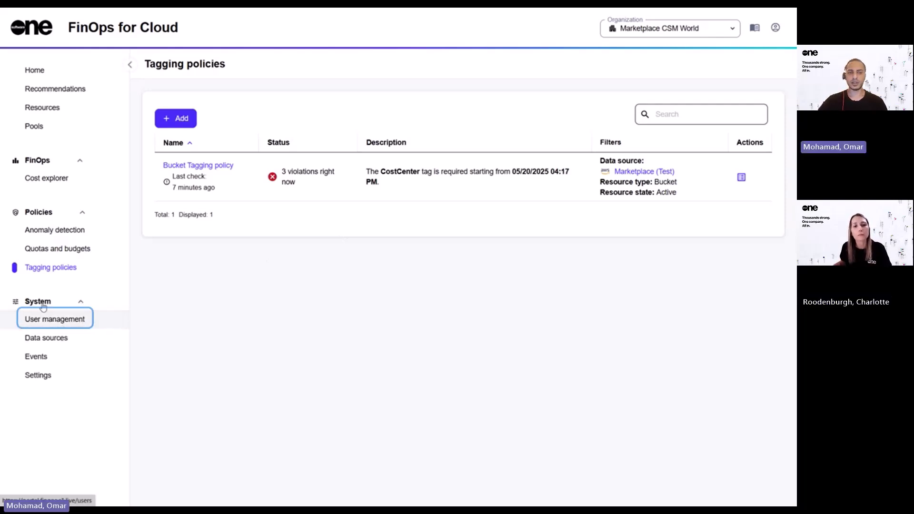
left_click(48, 318)
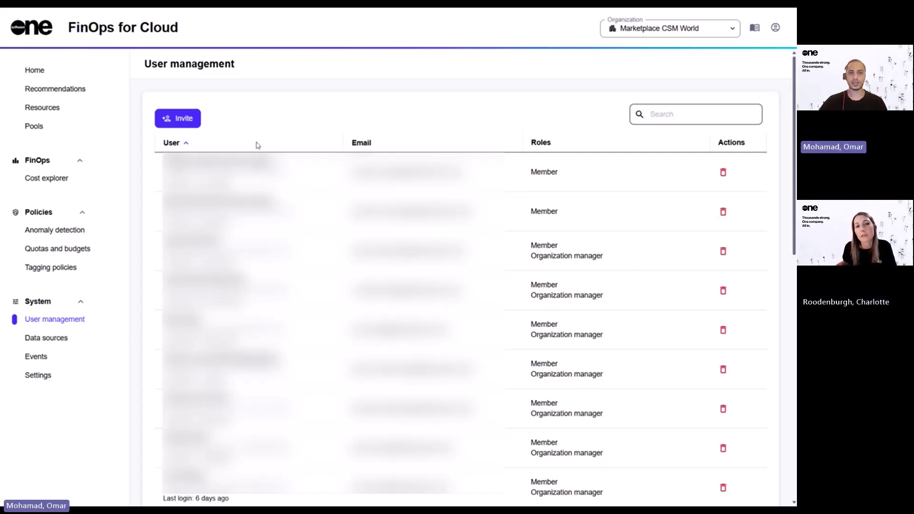
Start an invitation, add a role row, and browse the Role list without choosing one
left_click(186, 119)
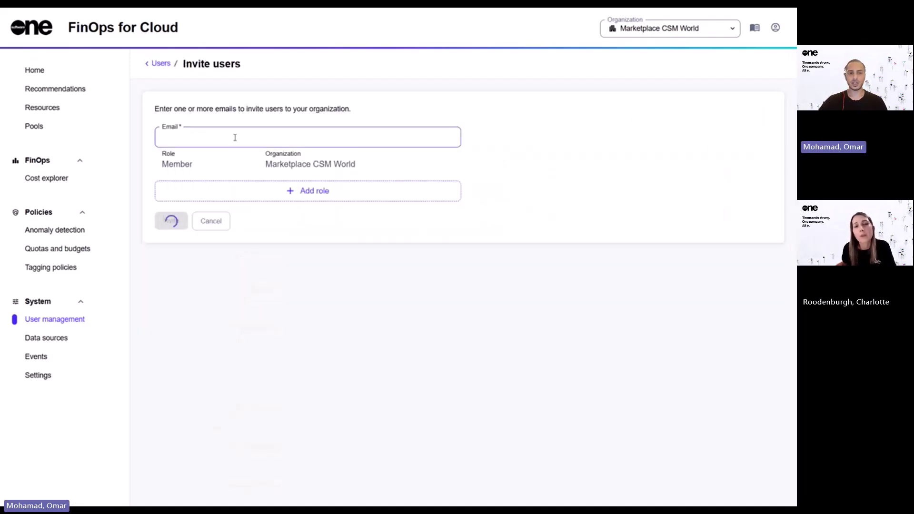
left_click(233, 192)
left_click(232, 190)
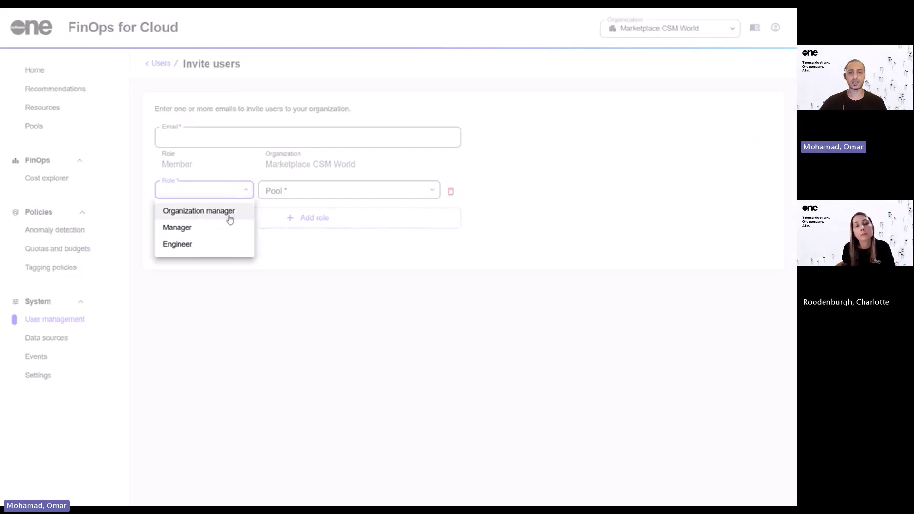
left_click(208, 214)
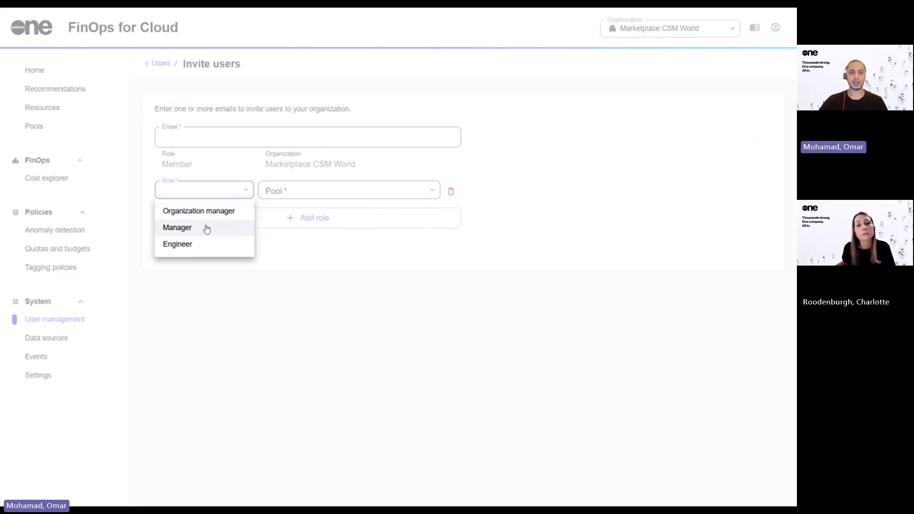
left_click(206, 228)
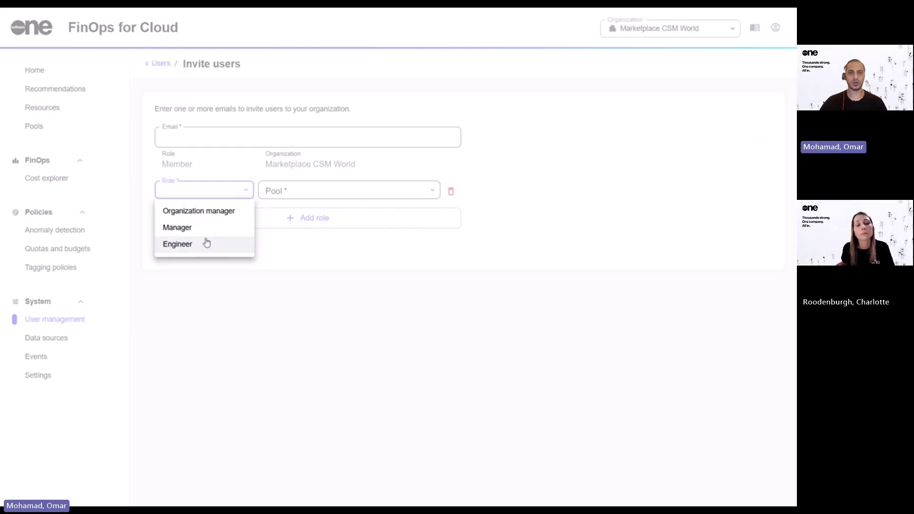
left_click(265, 288)
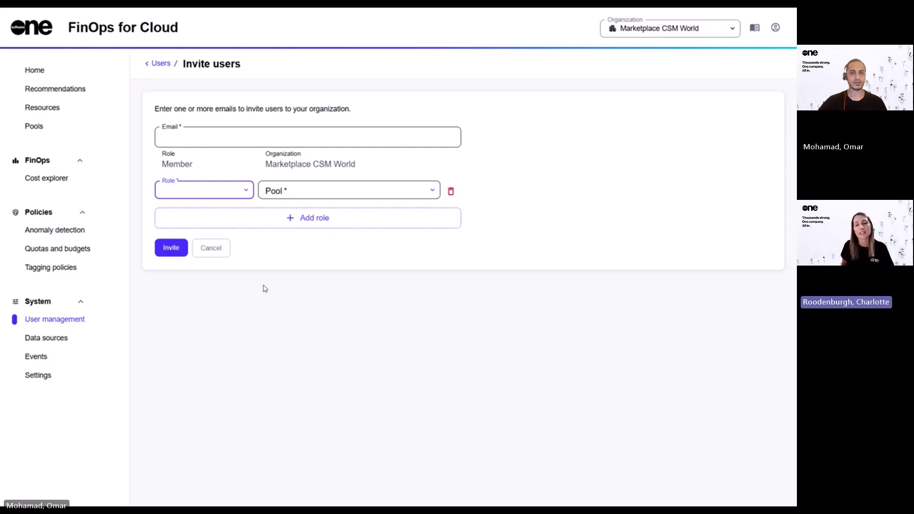
Go to Data sources, preview the Connect data source form, then return to the sources list
left_click(56, 319)
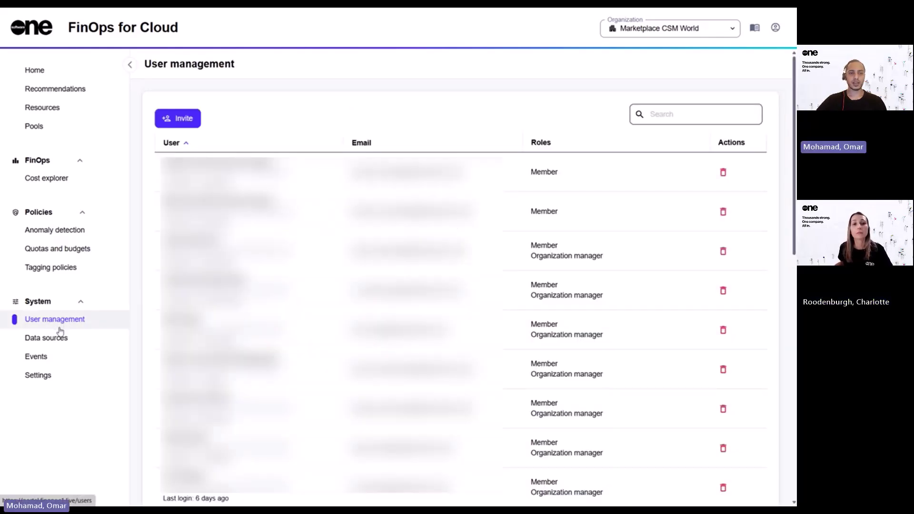
left_click(59, 337)
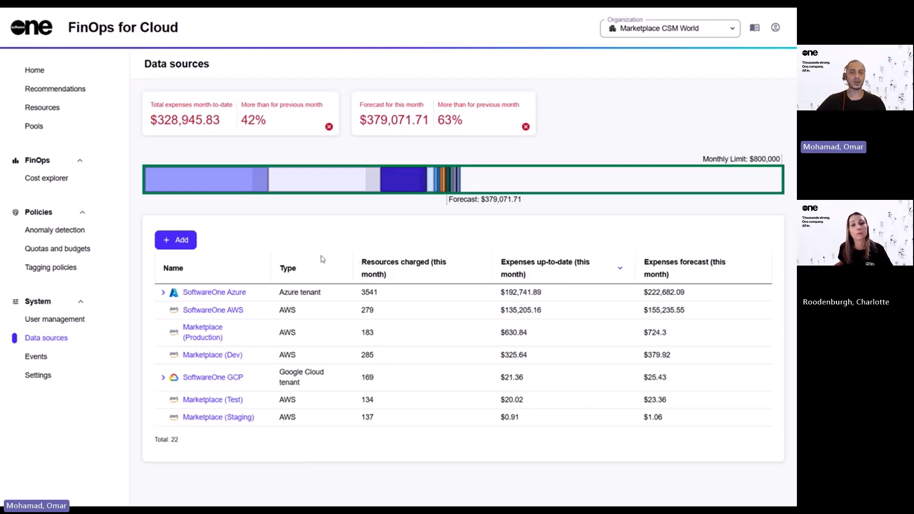
left_click(181, 241)
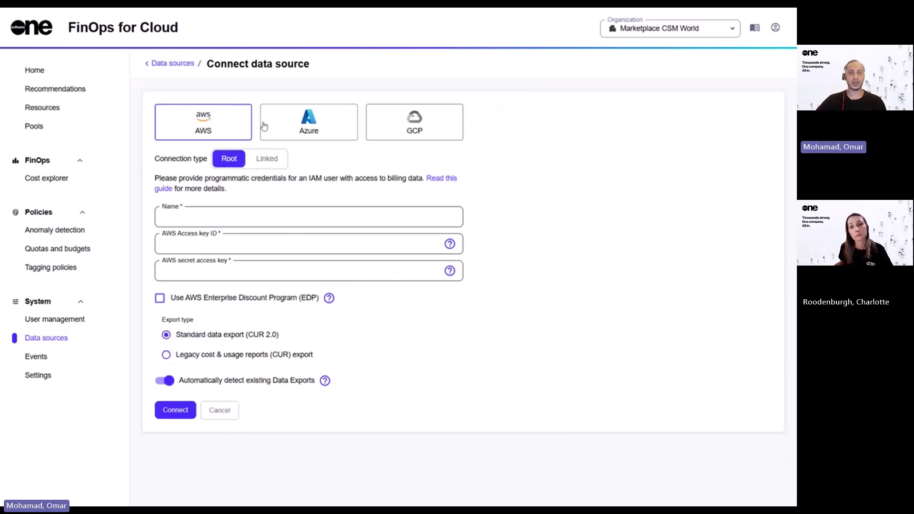
left_click(201, 126)
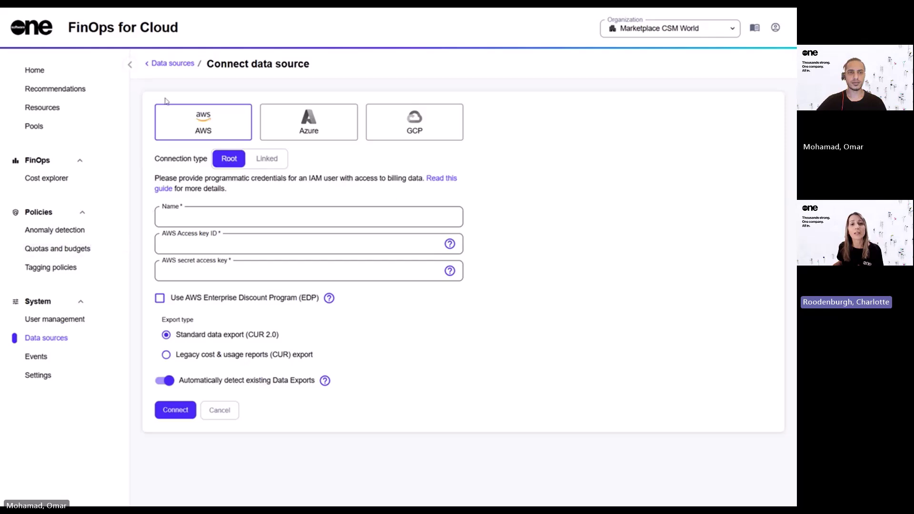
left_click(179, 65)
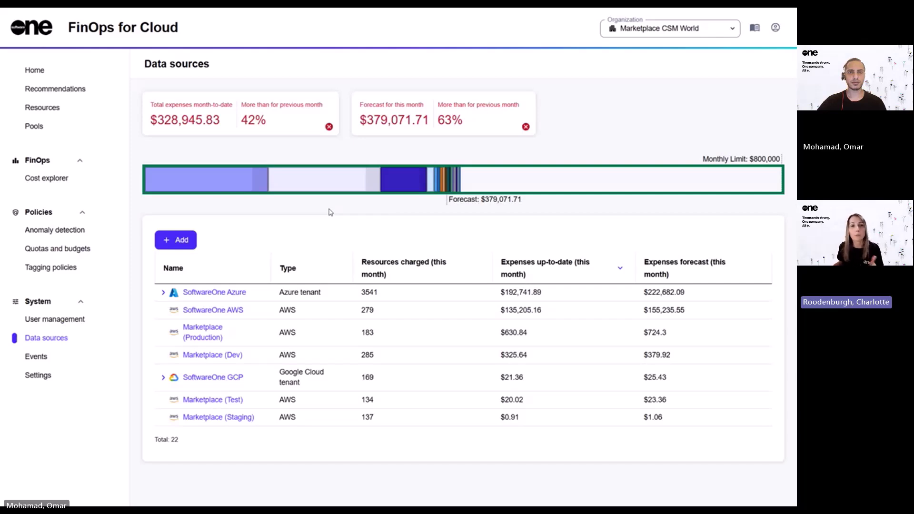
Show the Events log and briefly check its Latest date picker
left_click(54, 359)
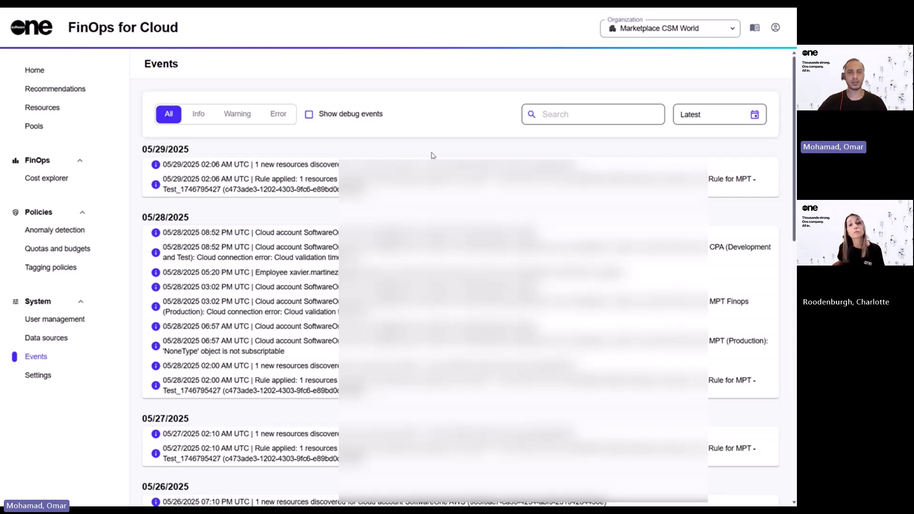
left_click(713, 115)
left_click(346, 137)
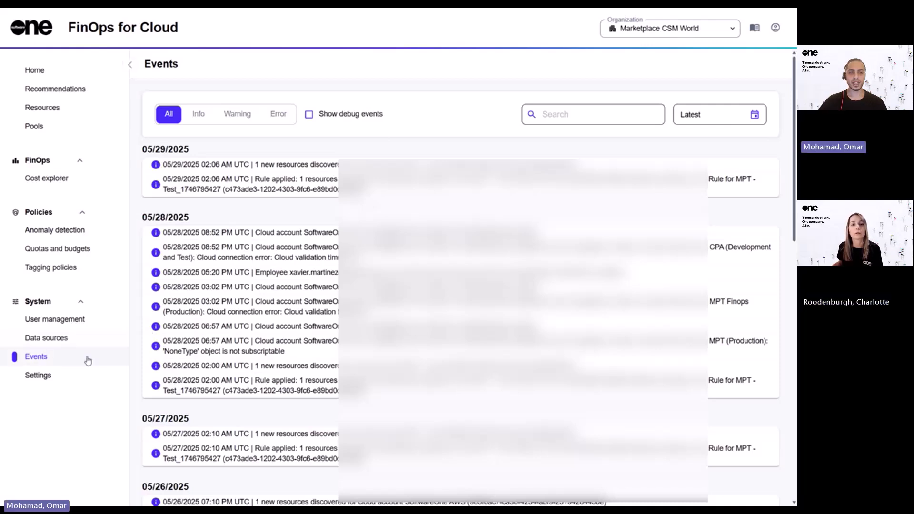
Open Settings and review the Organization and Invitations tabs
left_click(46, 376)
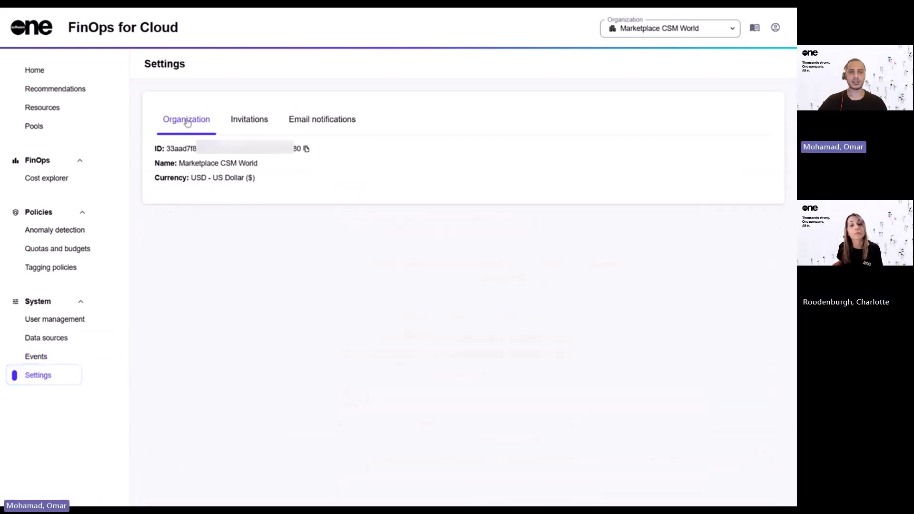
left_click(186, 122)
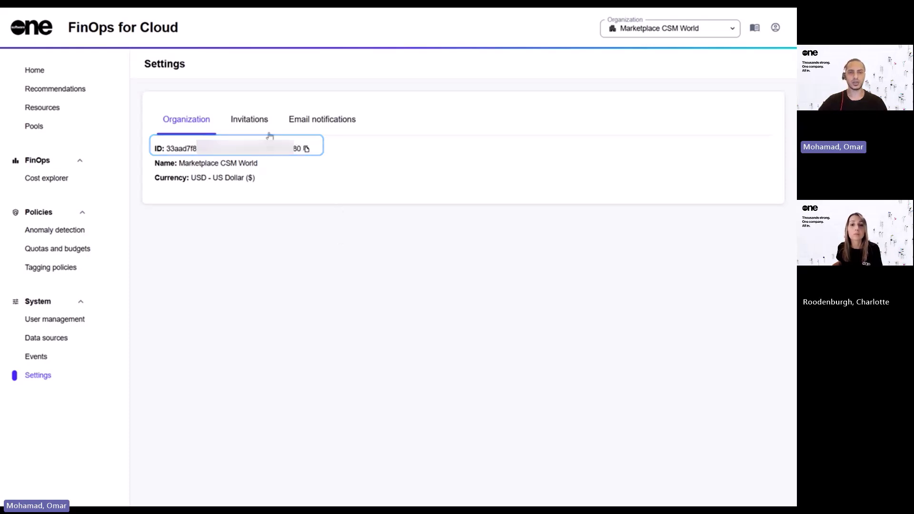
left_click(249, 121)
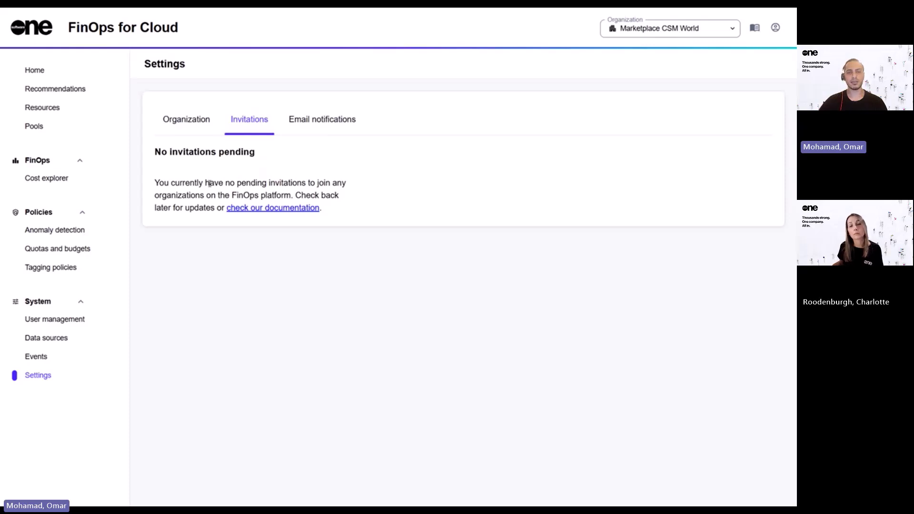
Review the Email notifications tab, expanding and collapsing the FinOps category
left_click(343, 126)
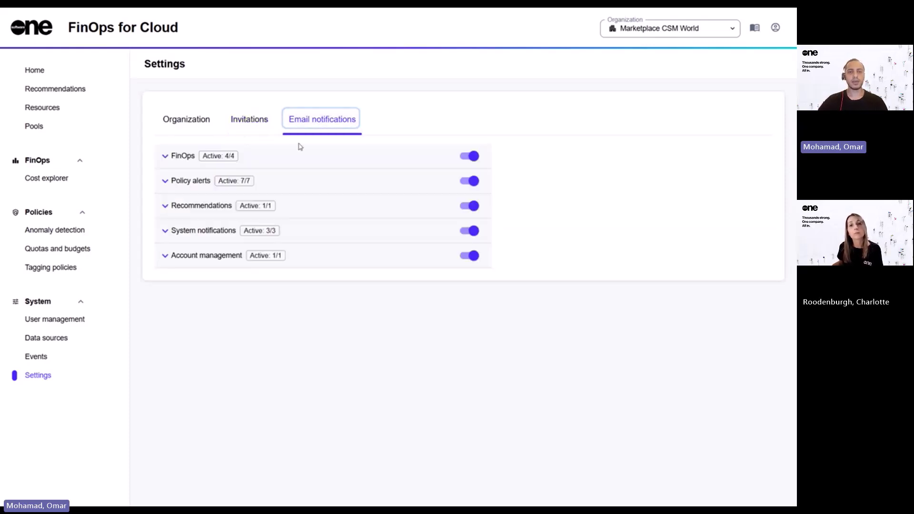
left_click(167, 157)
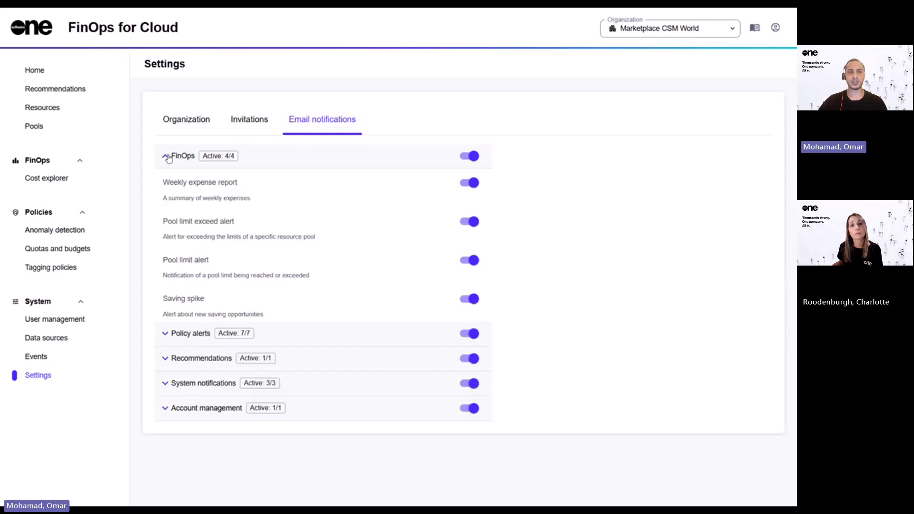
left_click(167, 158)
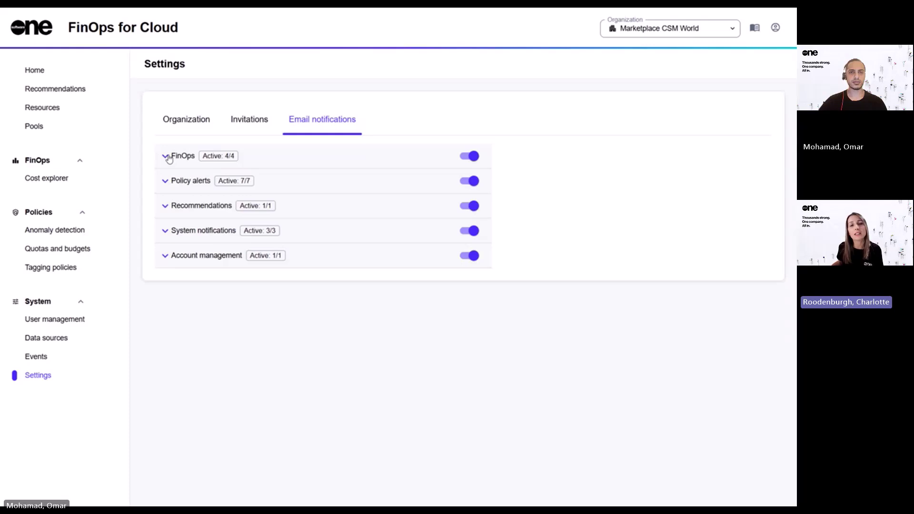
key("Tab")
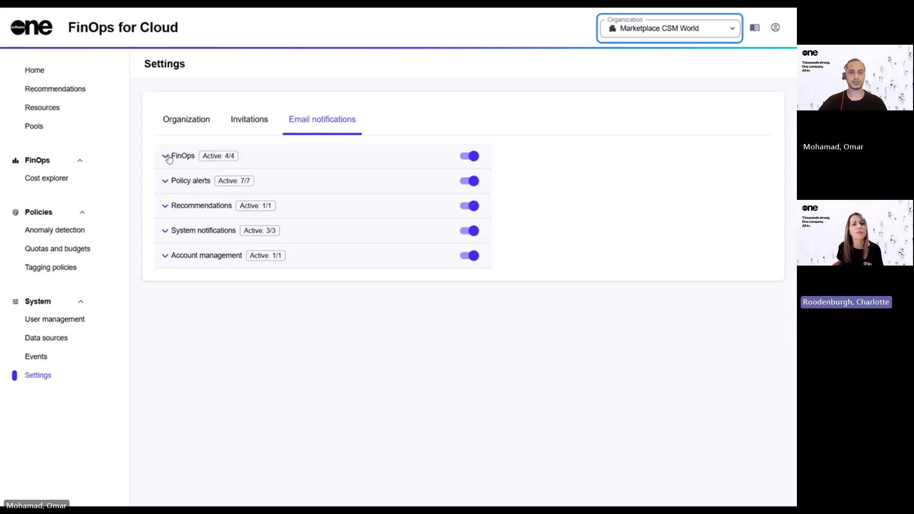
left_click(664, 34)
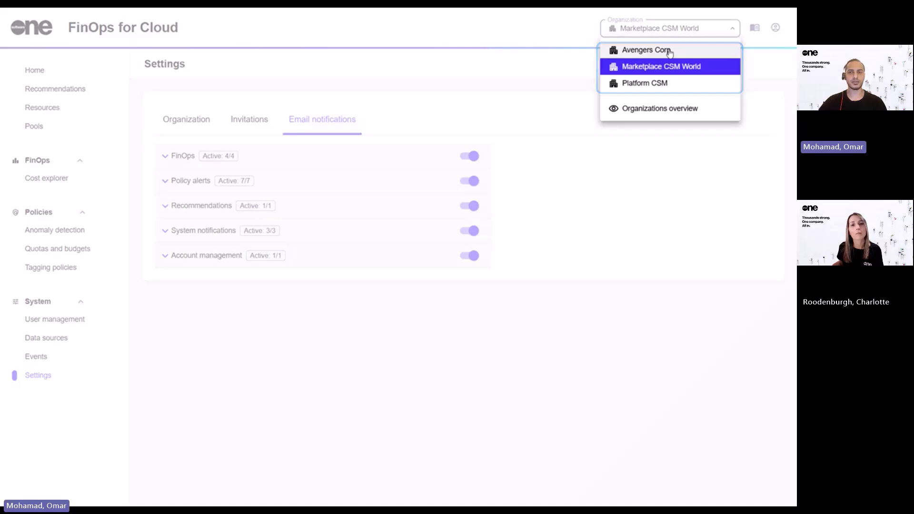
left_click(551, 52)
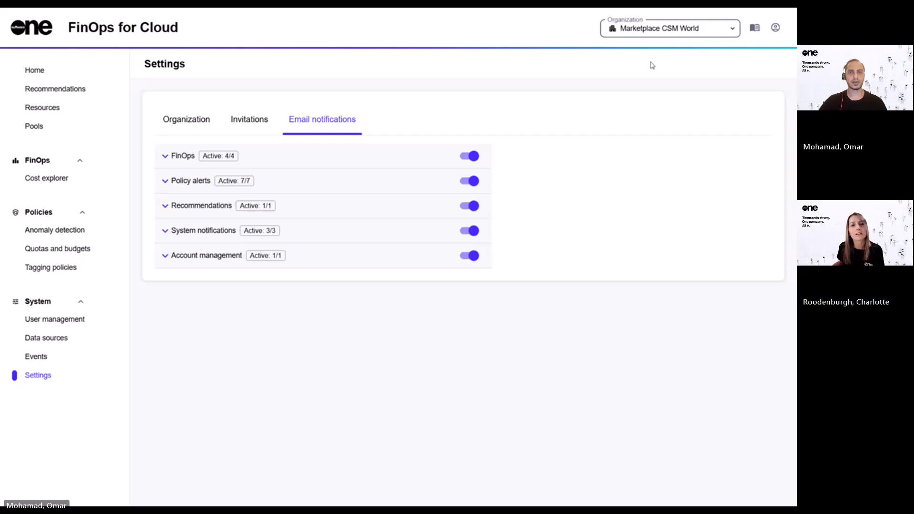
left_click(757, 31)
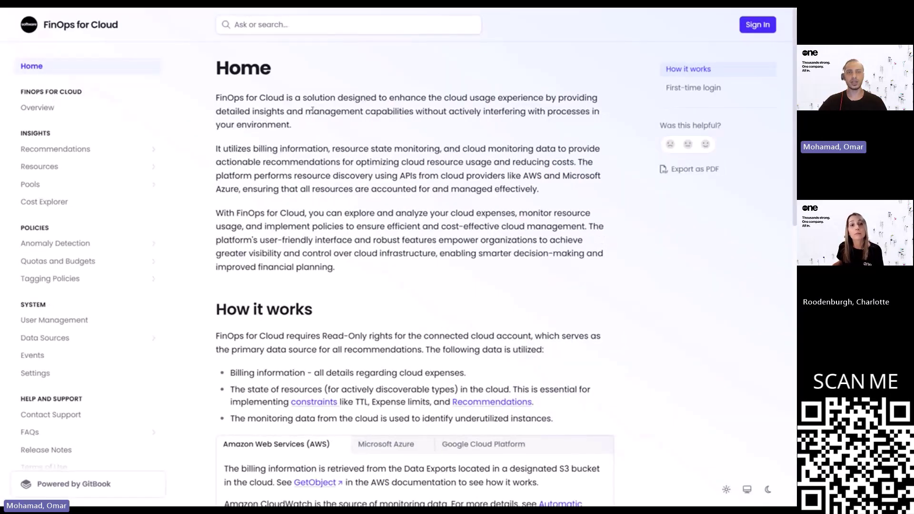
Scroll the GitBook Home page and expand the Recommendations topics in the sidebar
scroll(318, 137, "down", 1)
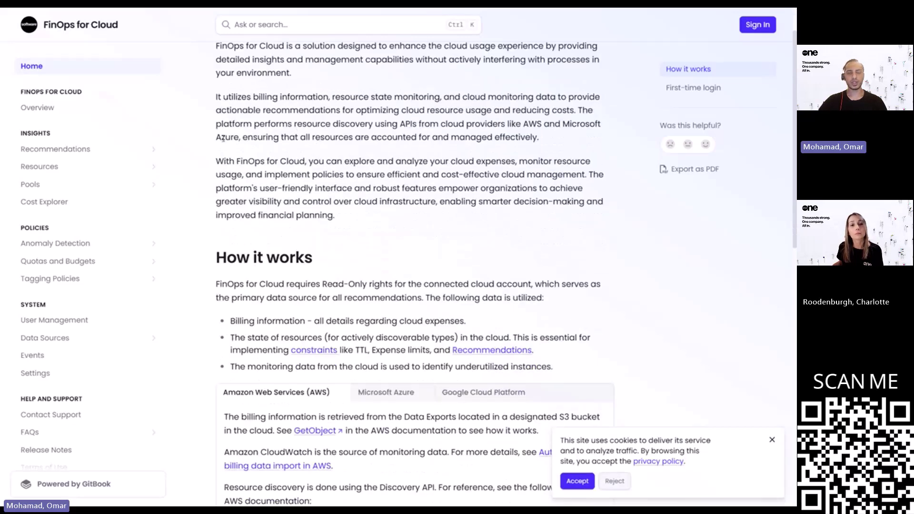
left_click(102, 156)
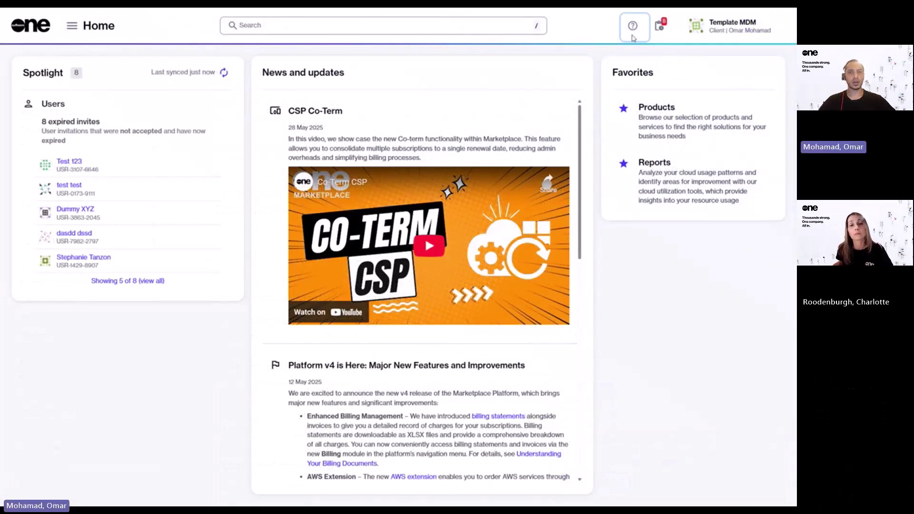
Show the help menu with Blog, Documentation, Support and Terms of use
left_click(634, 31)
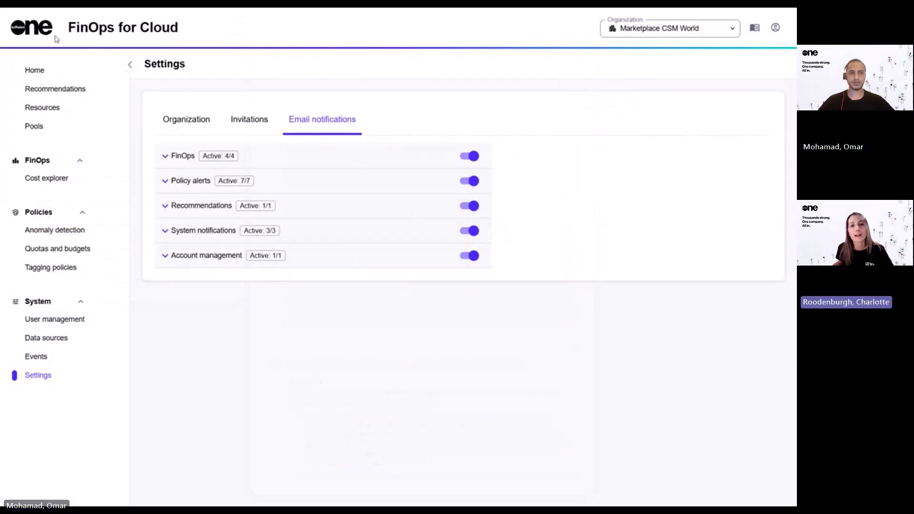
Return to the FinOps for Cloud Home dashboard via the product logo
left_click(47, 37)
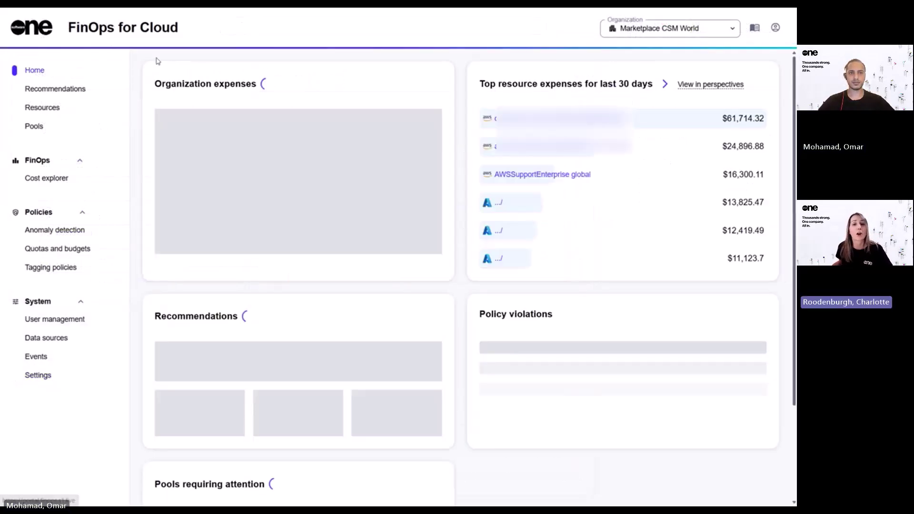